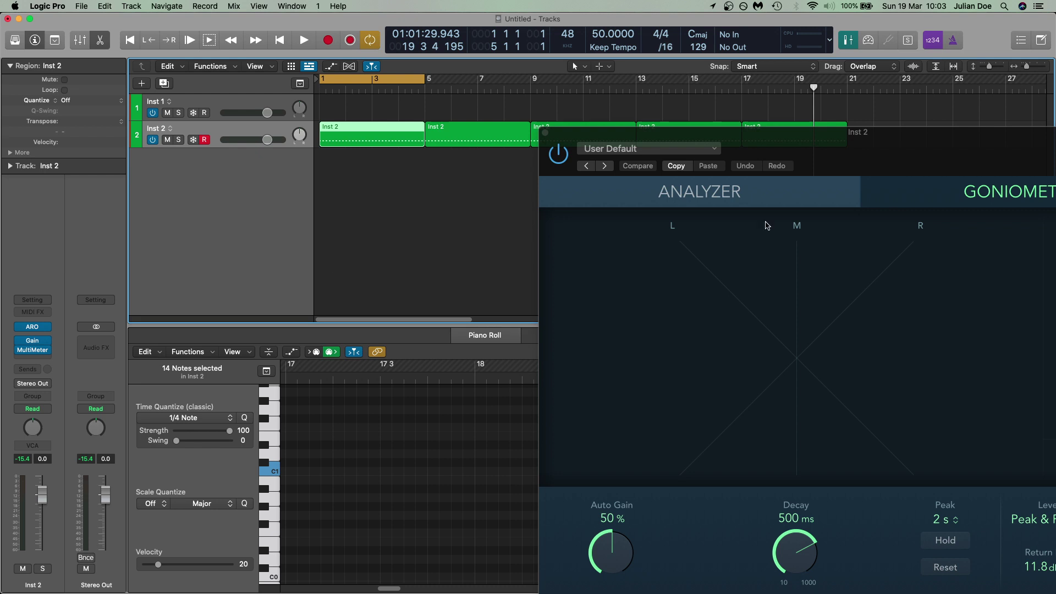
Step: Play the Inst 2 loop with the MultiMeter goniometer in full view and select all notes in the region
drag(836, 152, 878, 39)
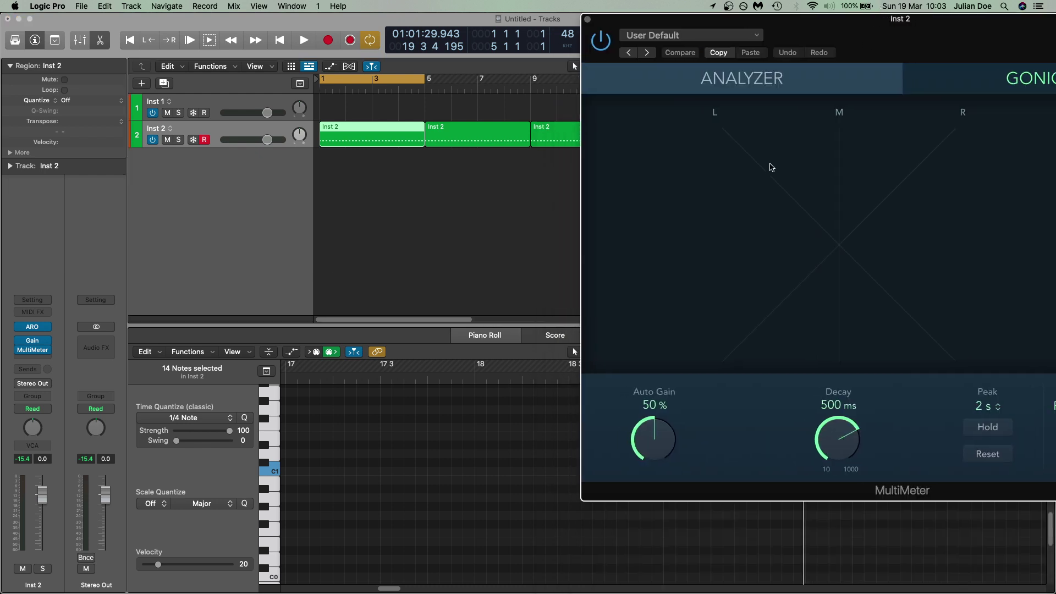
key(space)
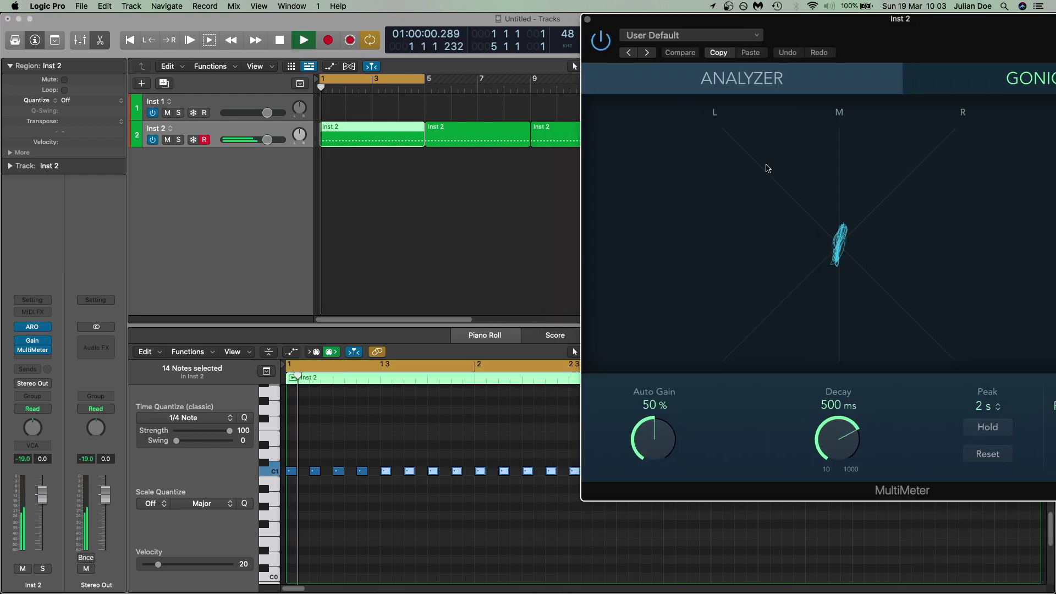
right_click(397, 446)
click(456, 489)
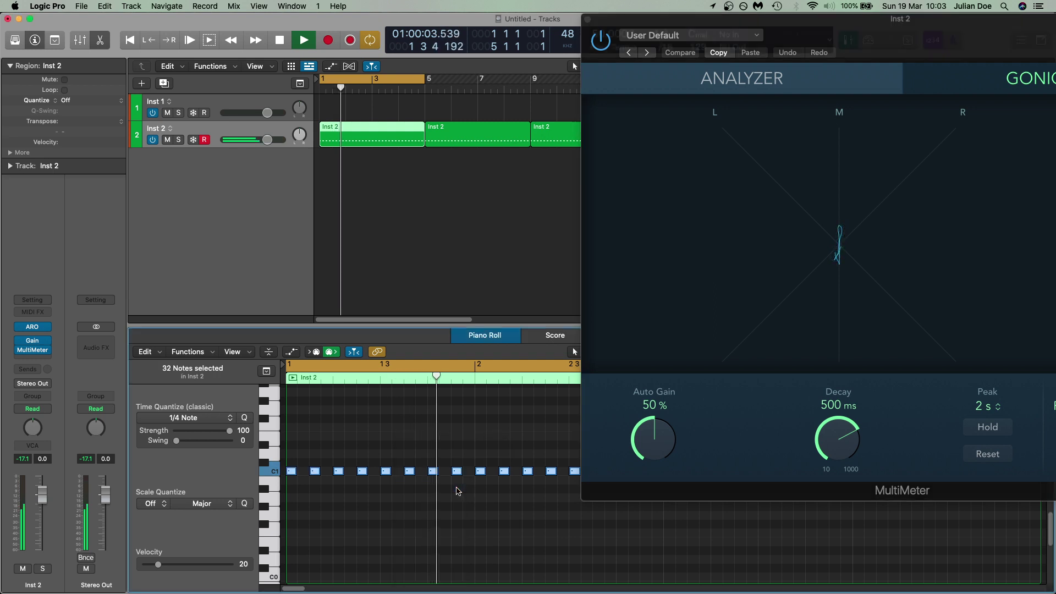
key(space)
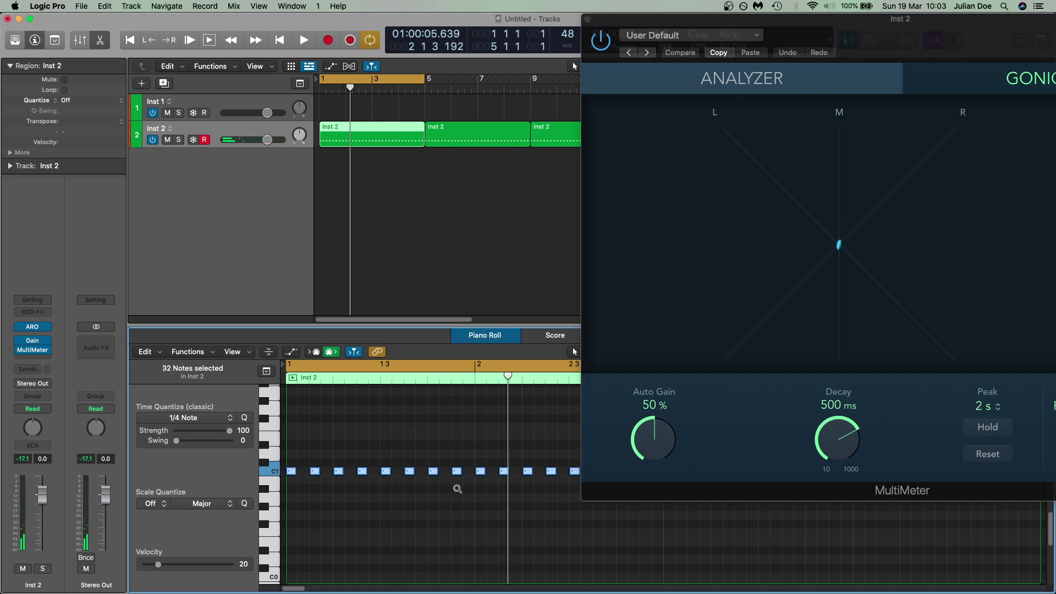
Step: Transpose the selected C1 notes up by semitones to F#1, looping playback from the start to check each pitch on the goniometer
key(alt+Up)
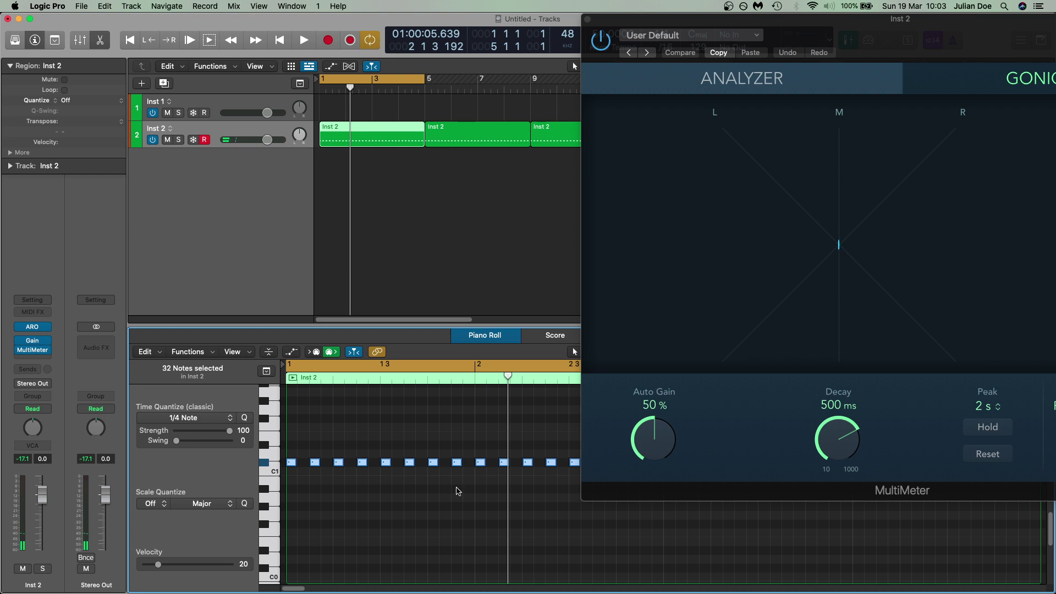
key(Return)
key(space)
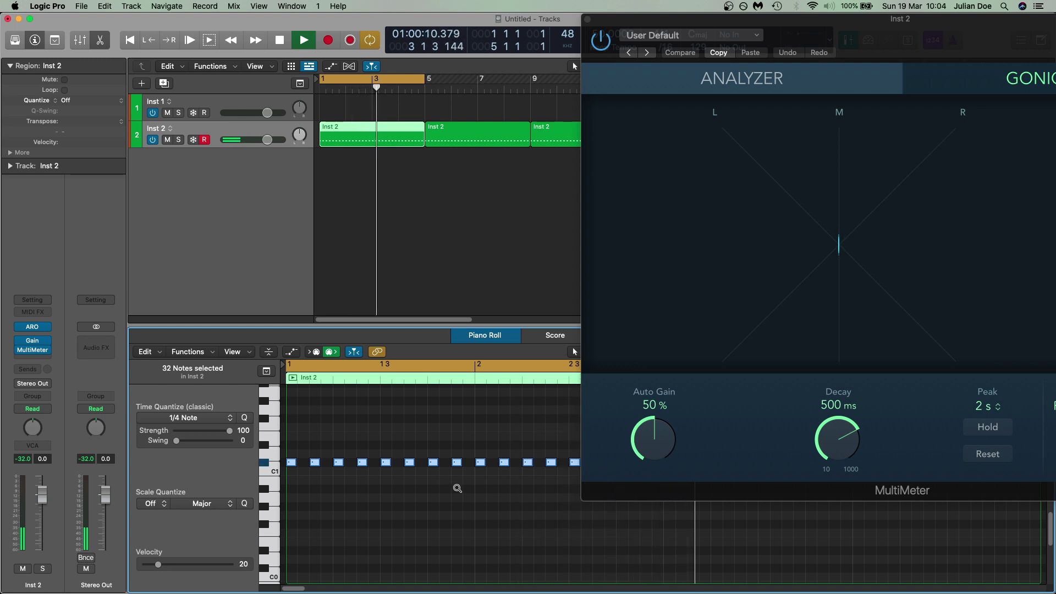
key(alt+Up)
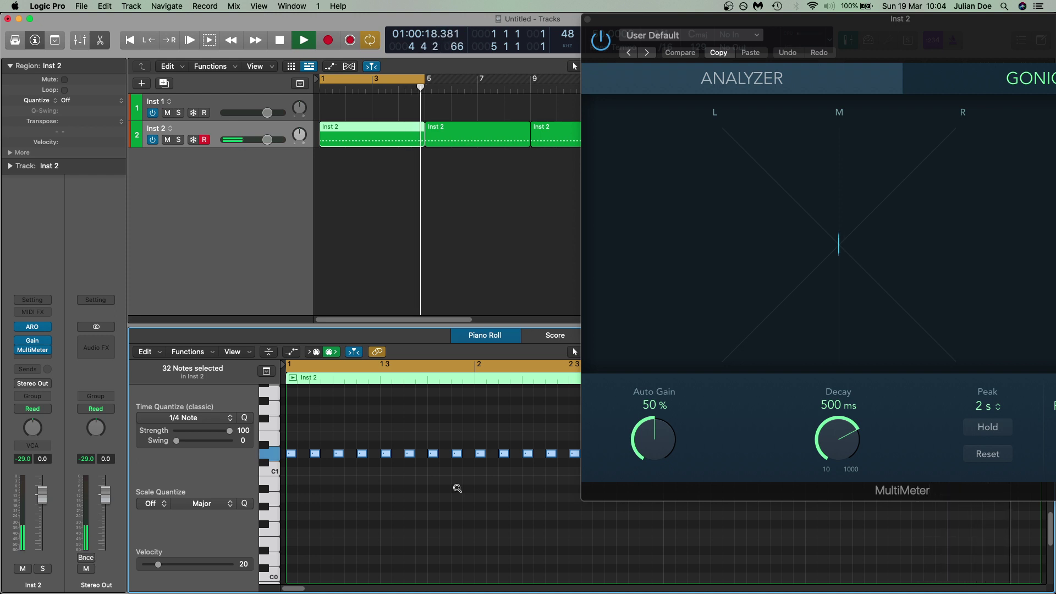
key(alt+Up)
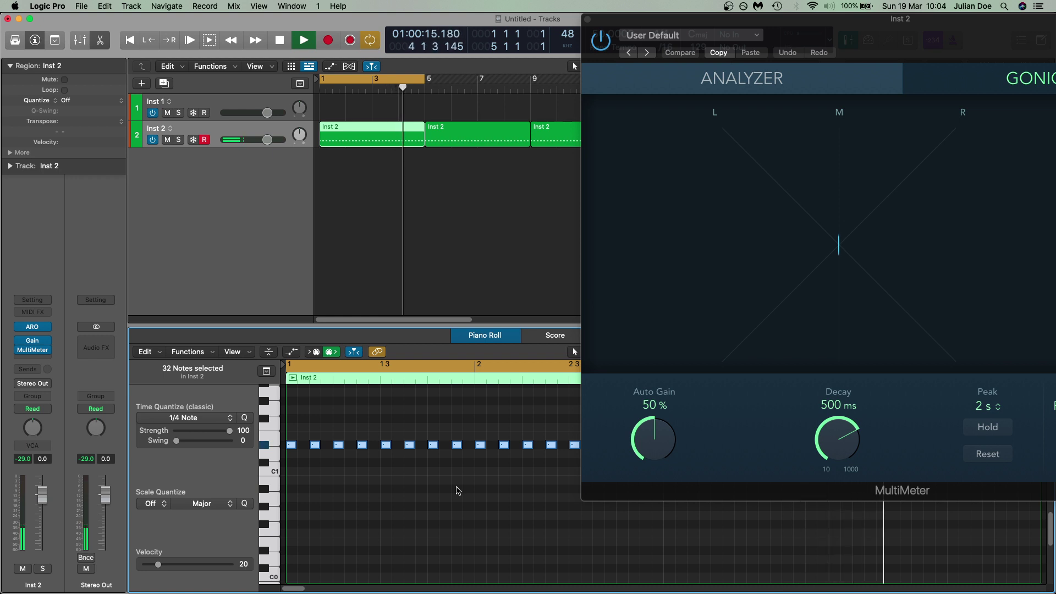
key(alt+Up)
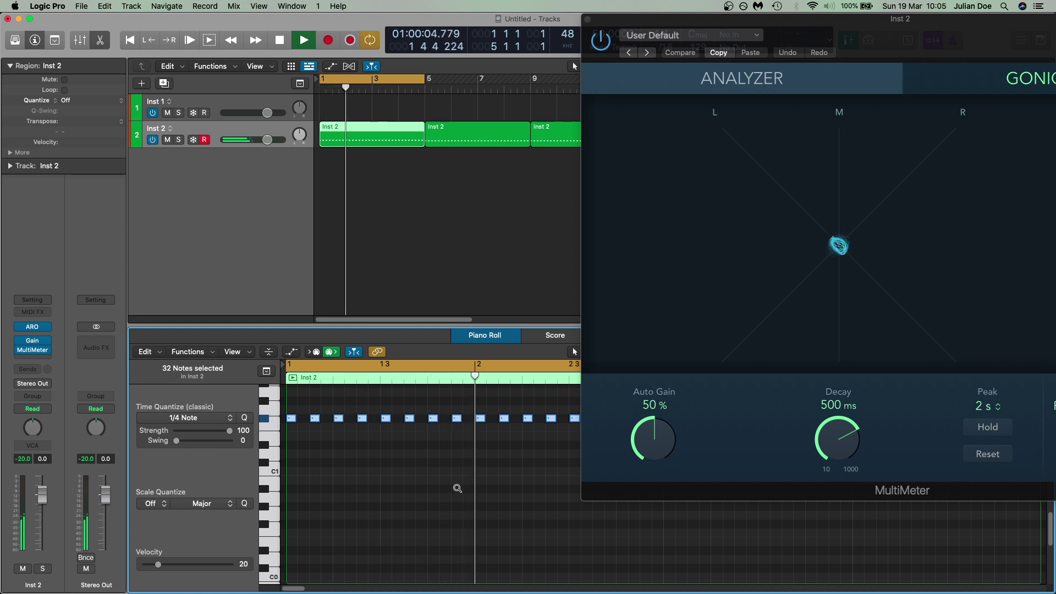
Step: Raise the selected notes one semitone at a time from G1 up to C2 while the loop plays
key(alt+Up)
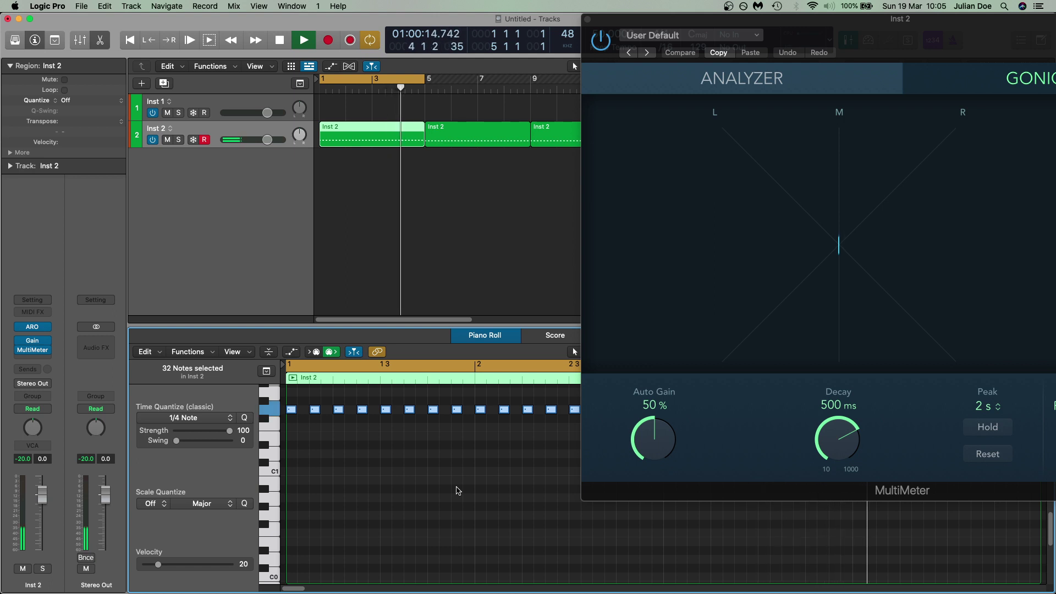
key(alt+Up)
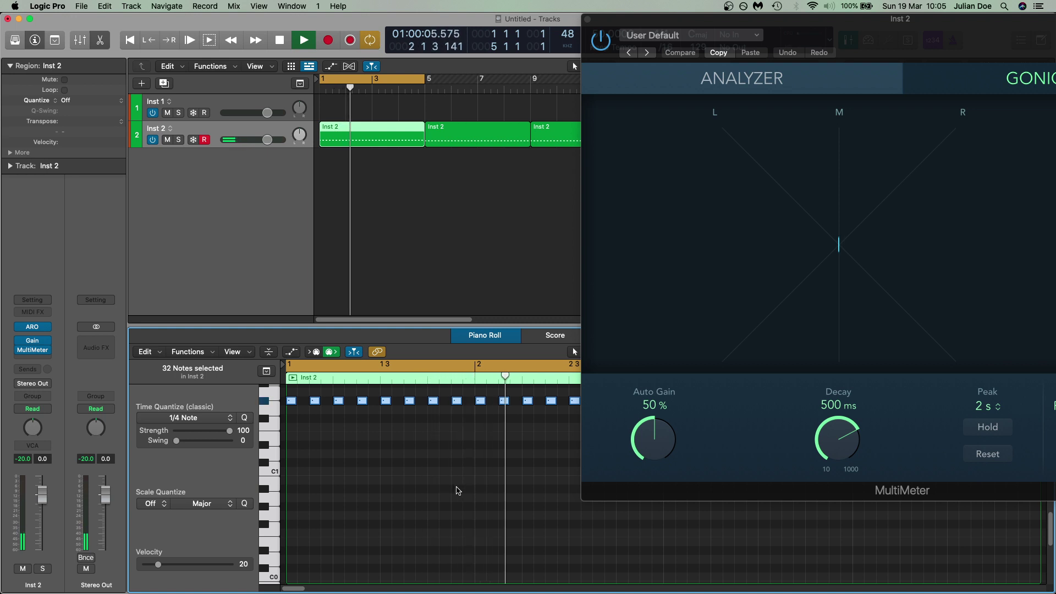
key(alt+Up)
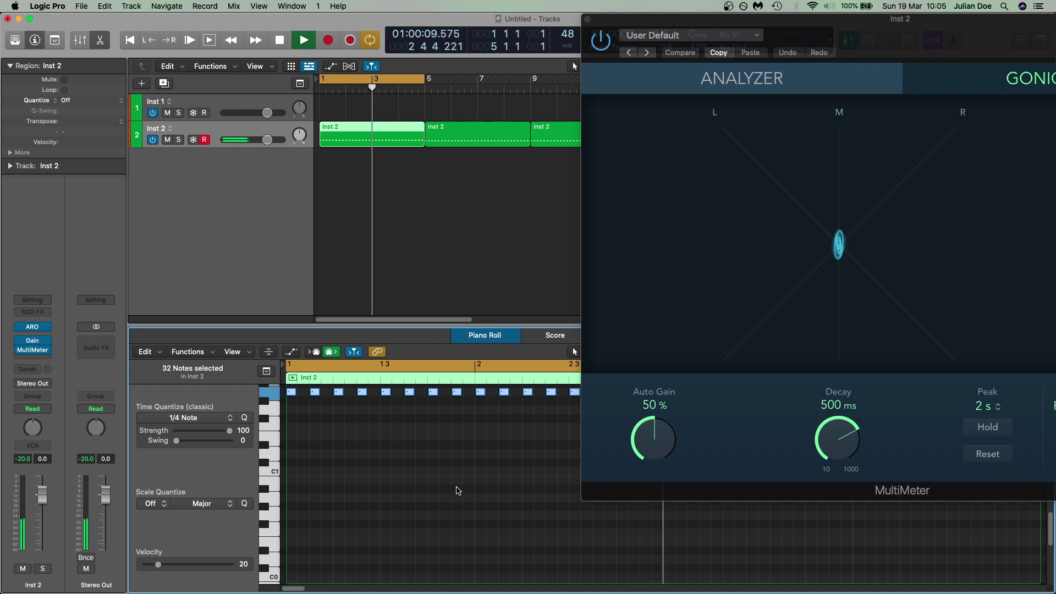
scroll(460, 491, up, 5)
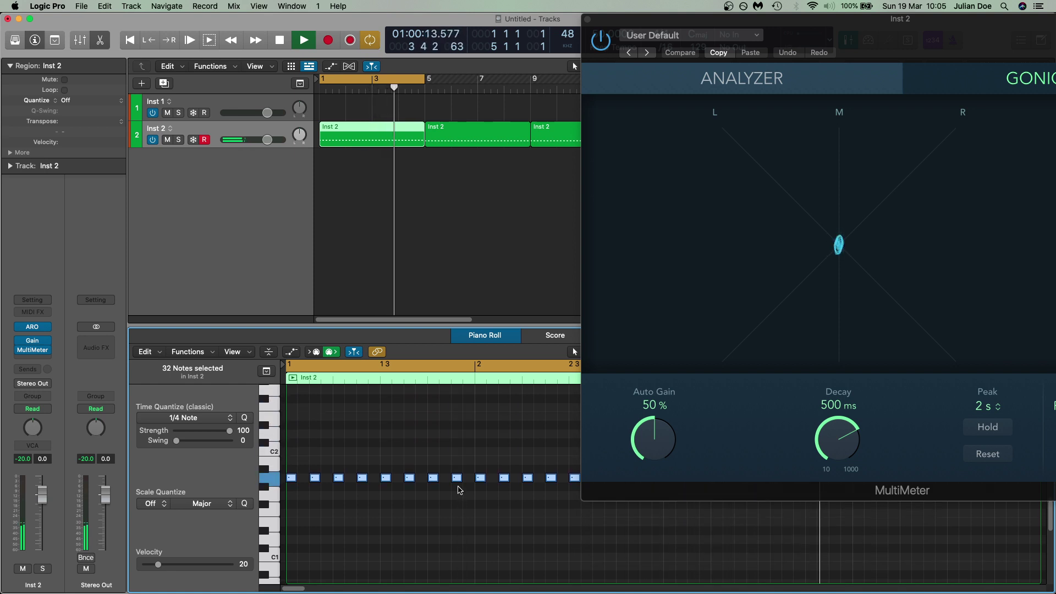
key(alt+Up)
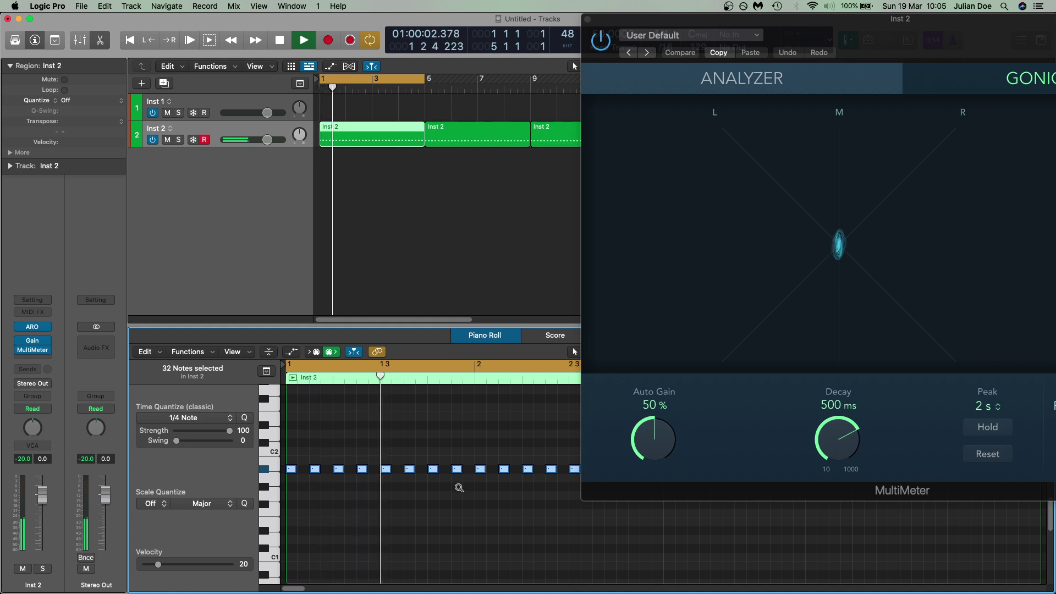
key(alt+Up)
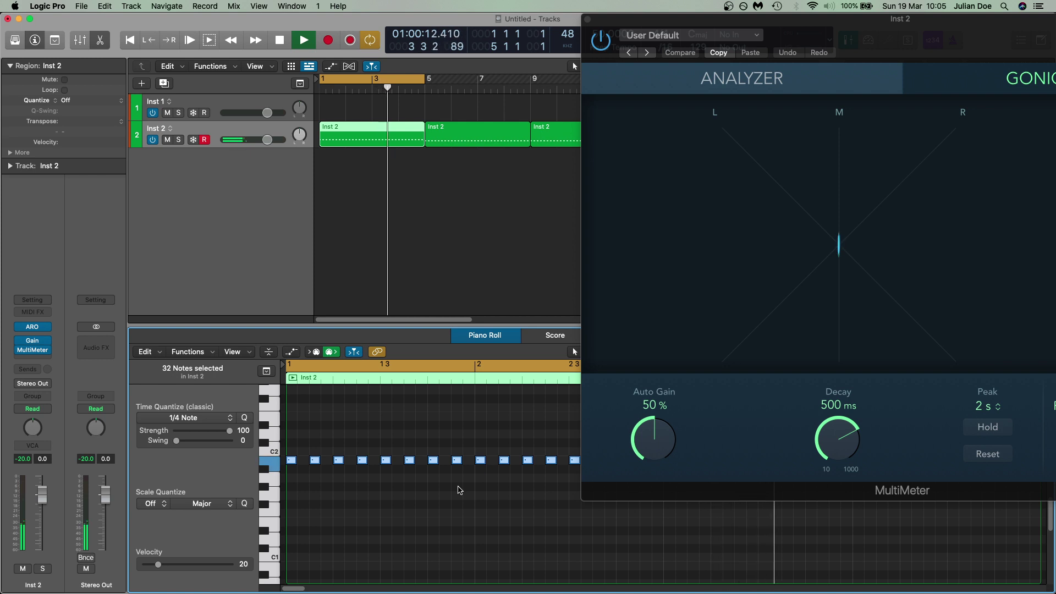
key(alt+Up)
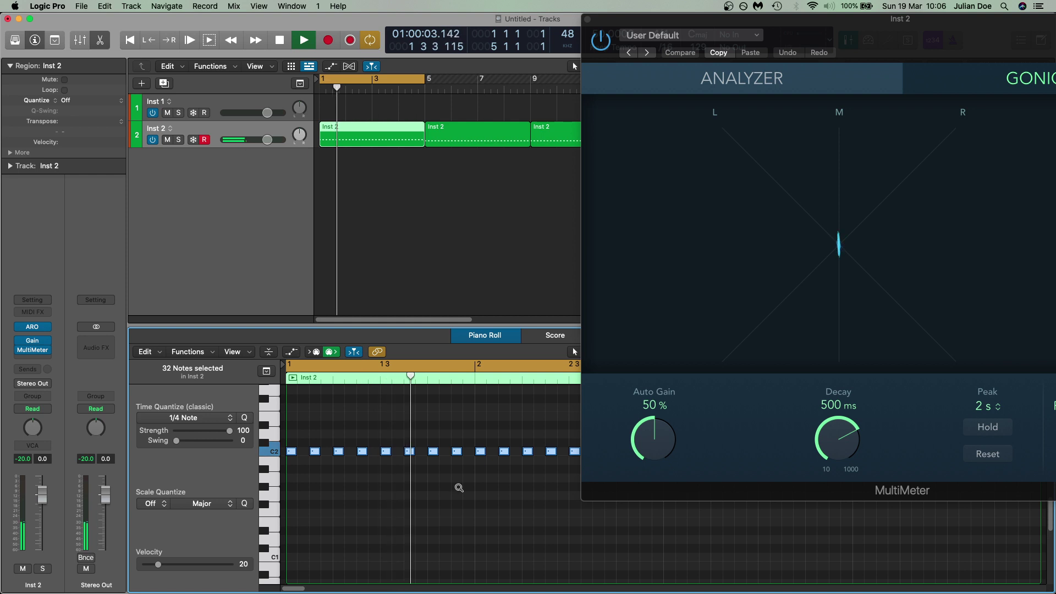
Step: Raise the selected notes one semitone at a time from C#2 up to F2 while the loop plays
key(alt+Up)
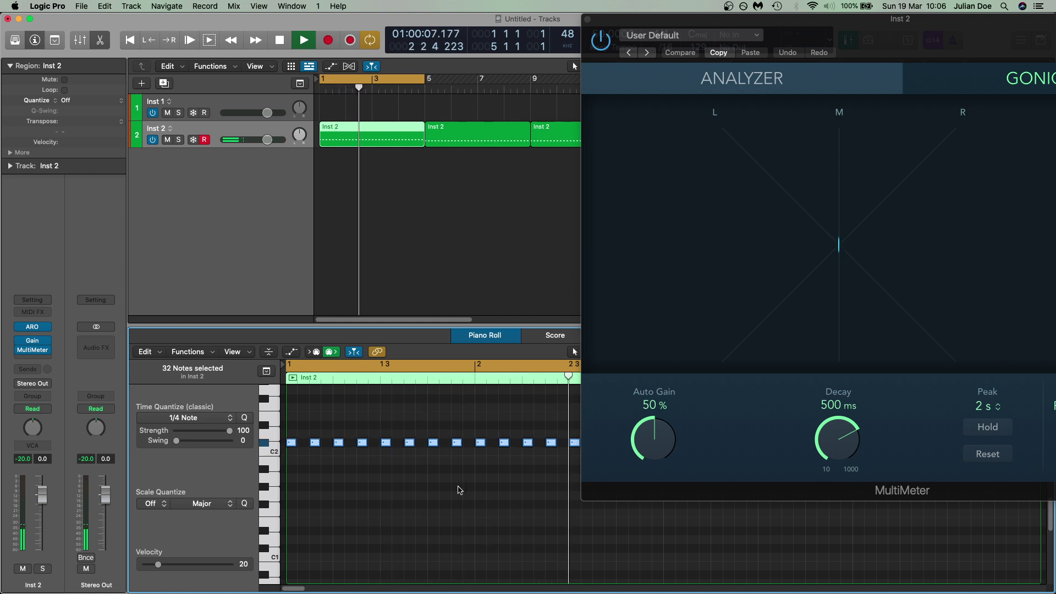
key(alt+Up)
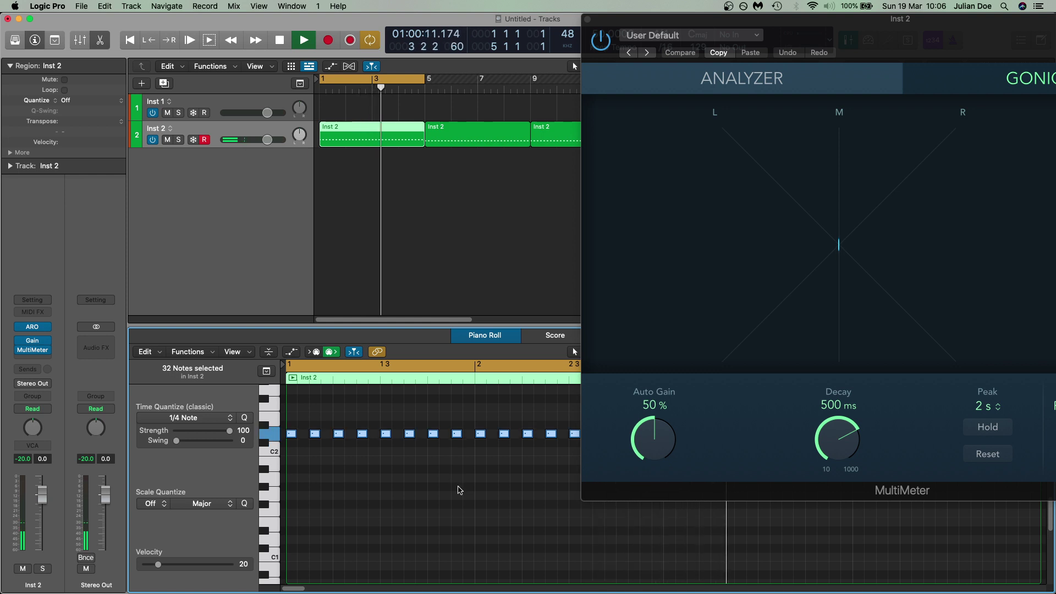
key(alt+Up)
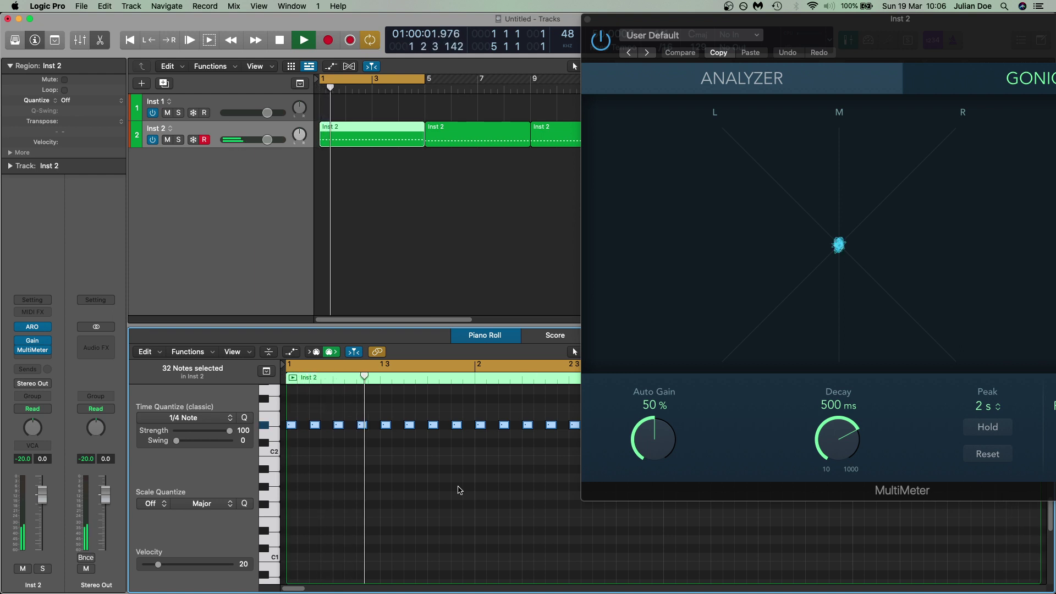
key(alt+Up)
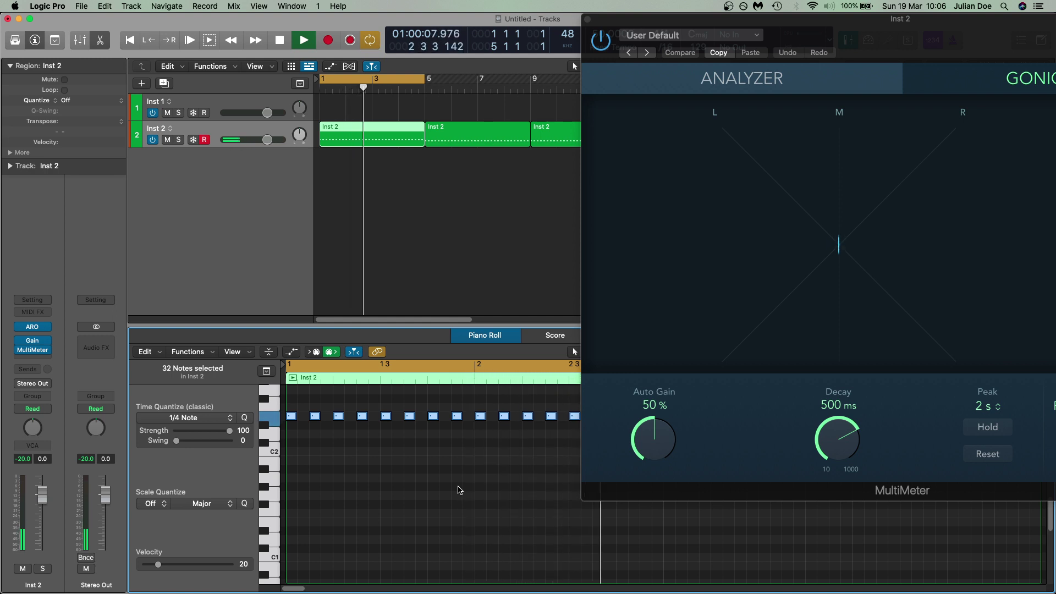
key(alt+Up)
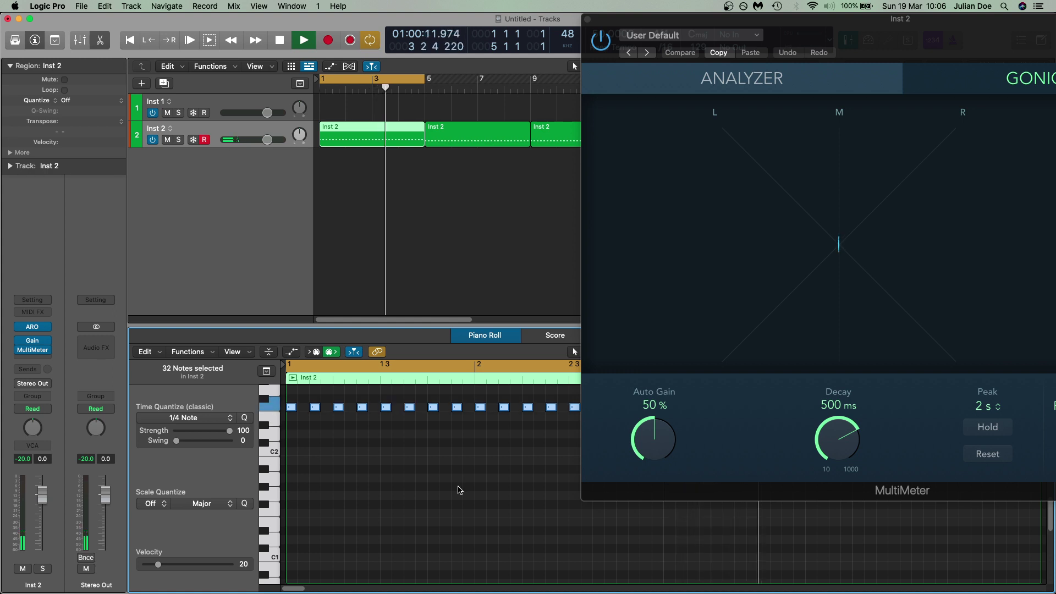
Step: Raise the selected notes in semitones from F#2 up to C3 while the loop plays
scroll(456, 520, up, 2)
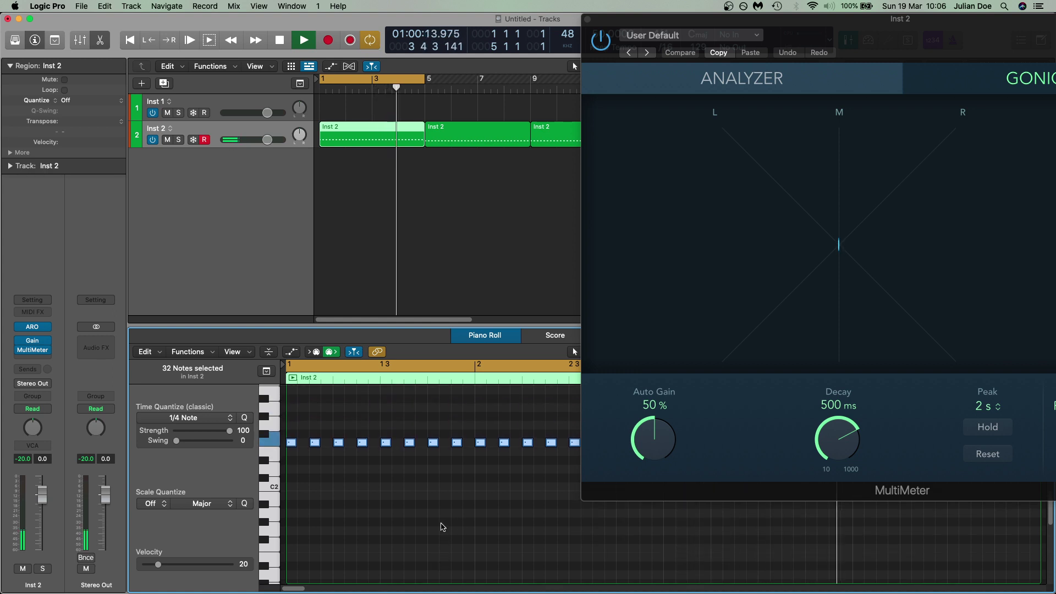
scroll(444, 527, up, 2)
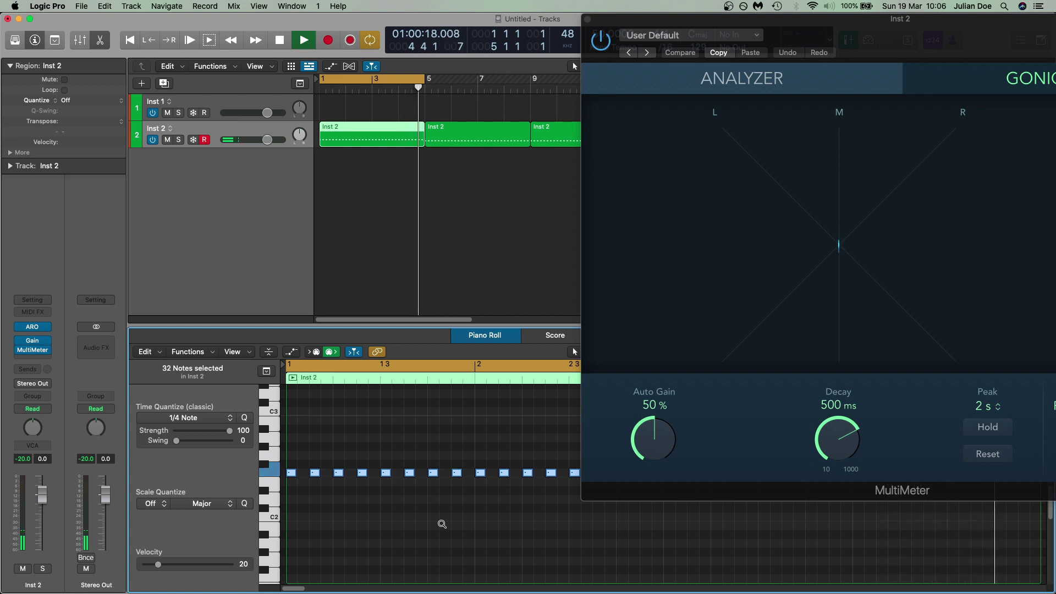
key(alt+Up)
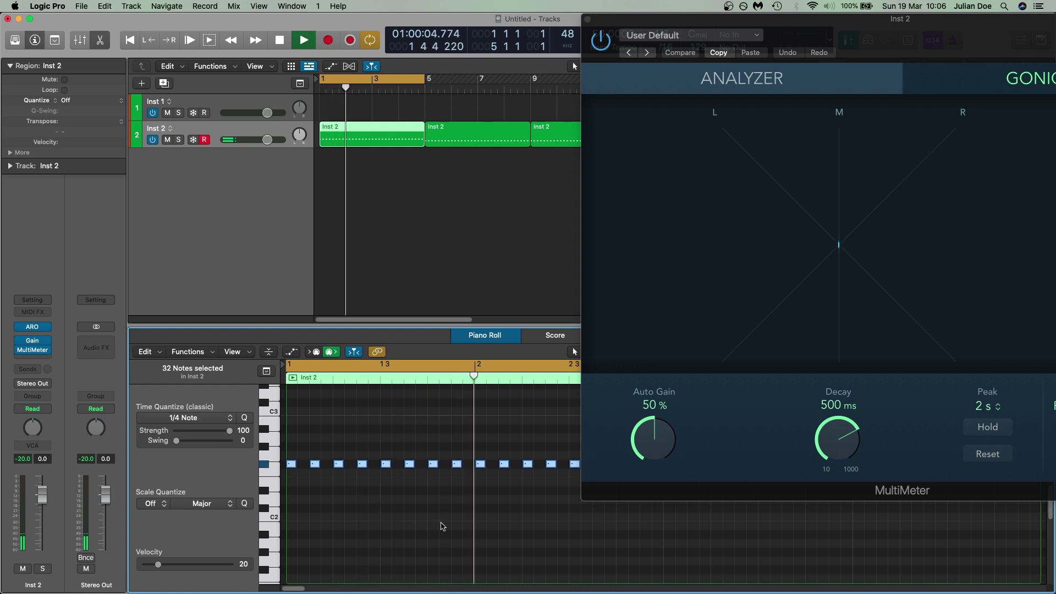
key(alt+Up)
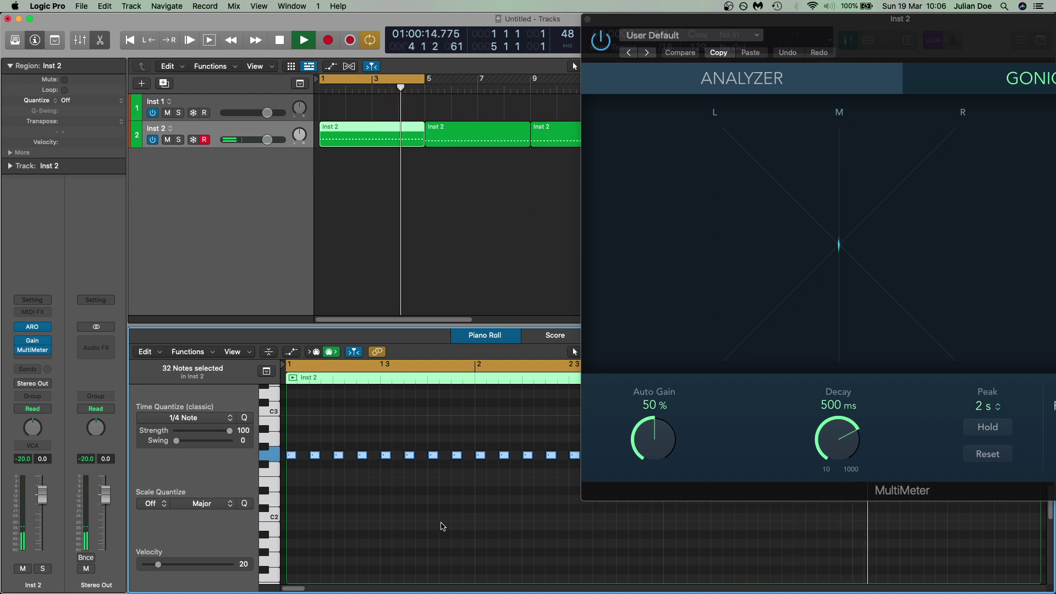
key(alt+Up)
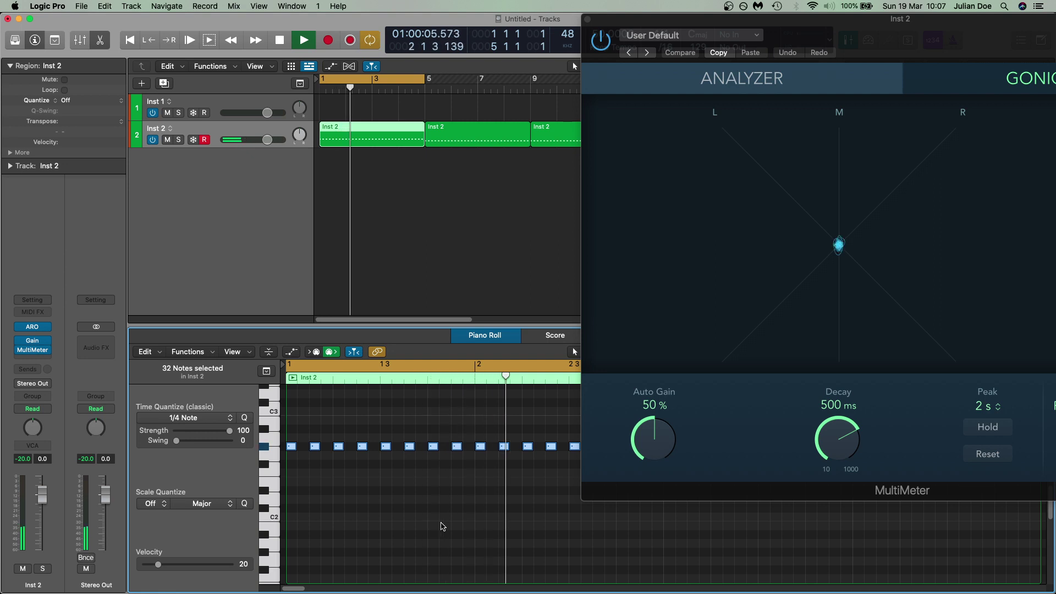
key(alt+Up)
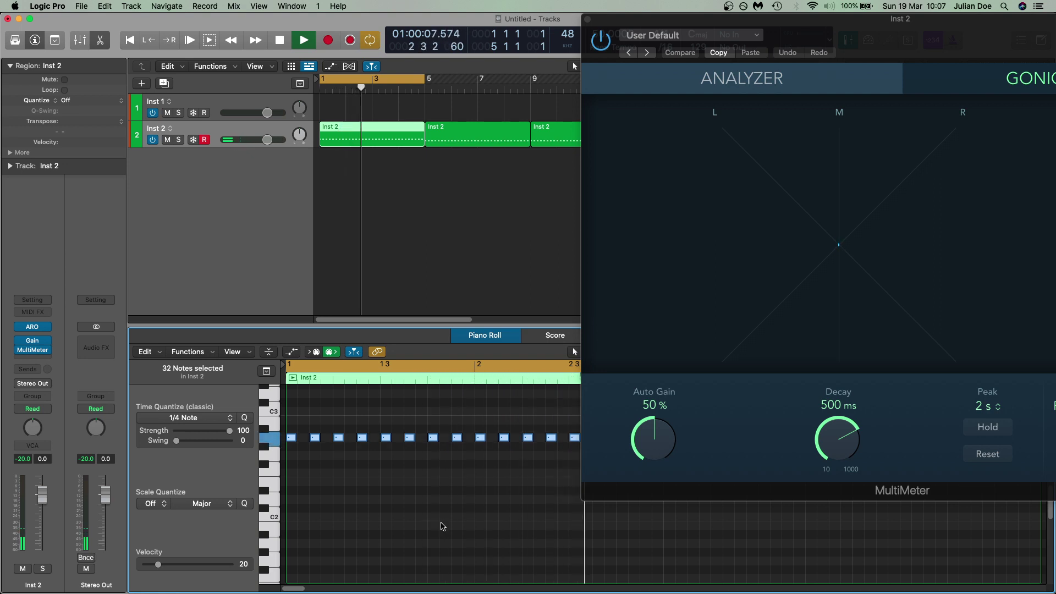
key(alt+Up)
key(alt+Up)
key(alt+Up)
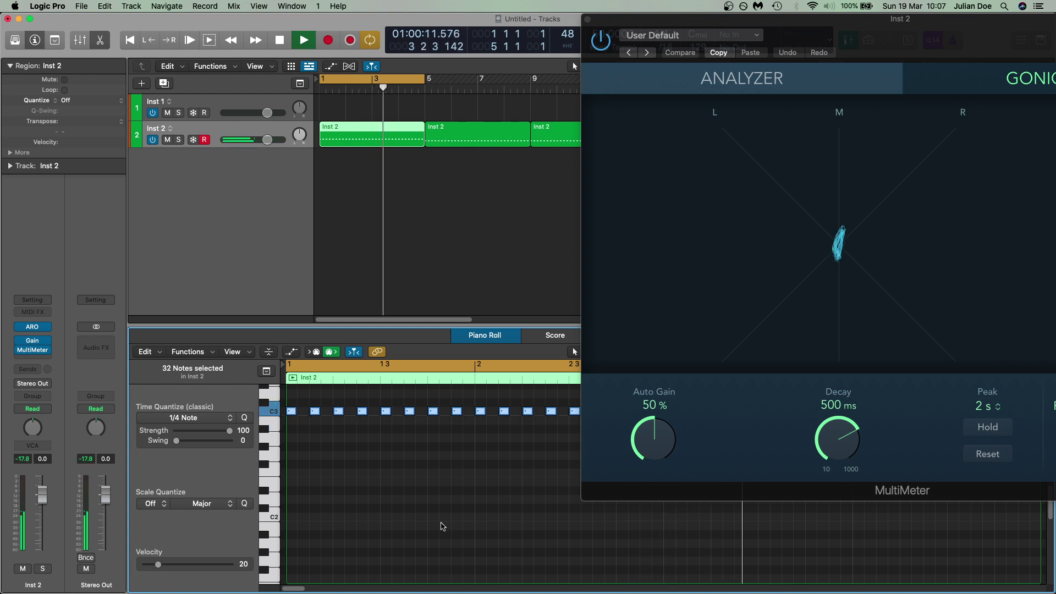
Step: Raise the selected notes one semitone at a time from C#3 up to F#3 while the loop plays
scroll(438, 523, up, 5)
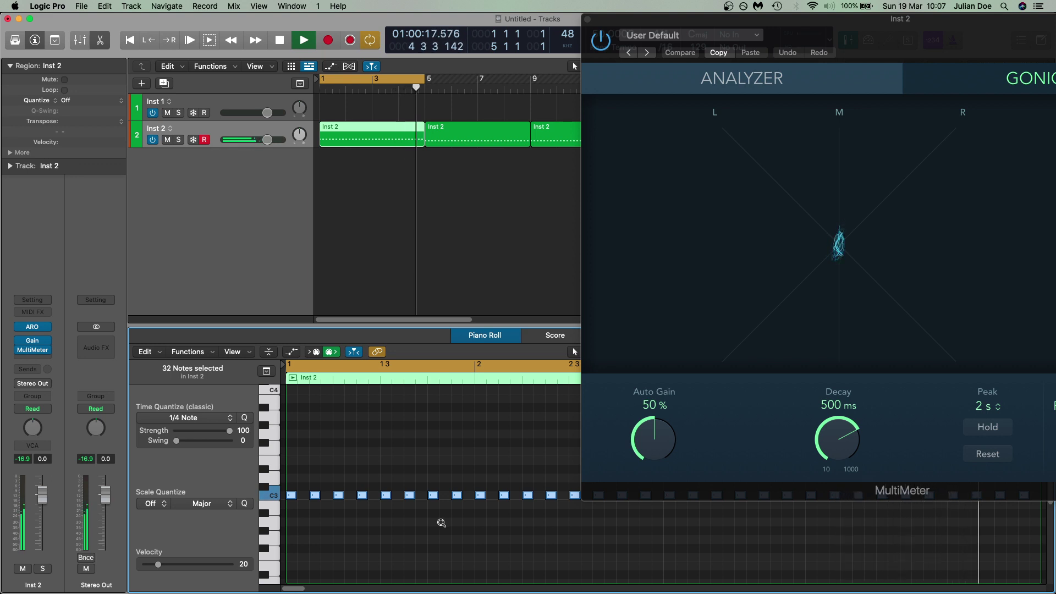
key(alt+Up)
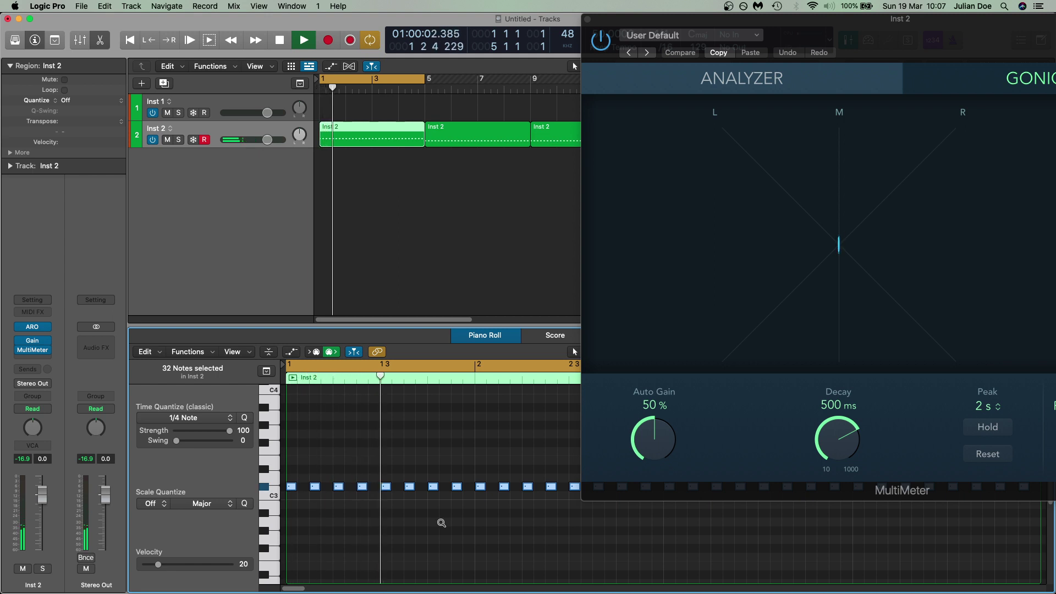
key(alt+Up)
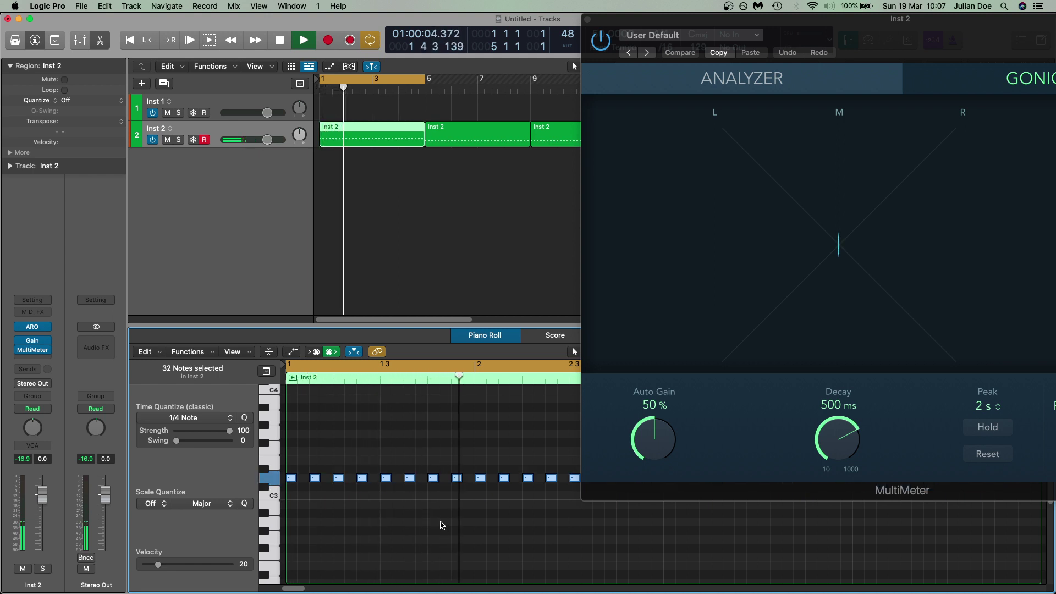
key(alt+Up)
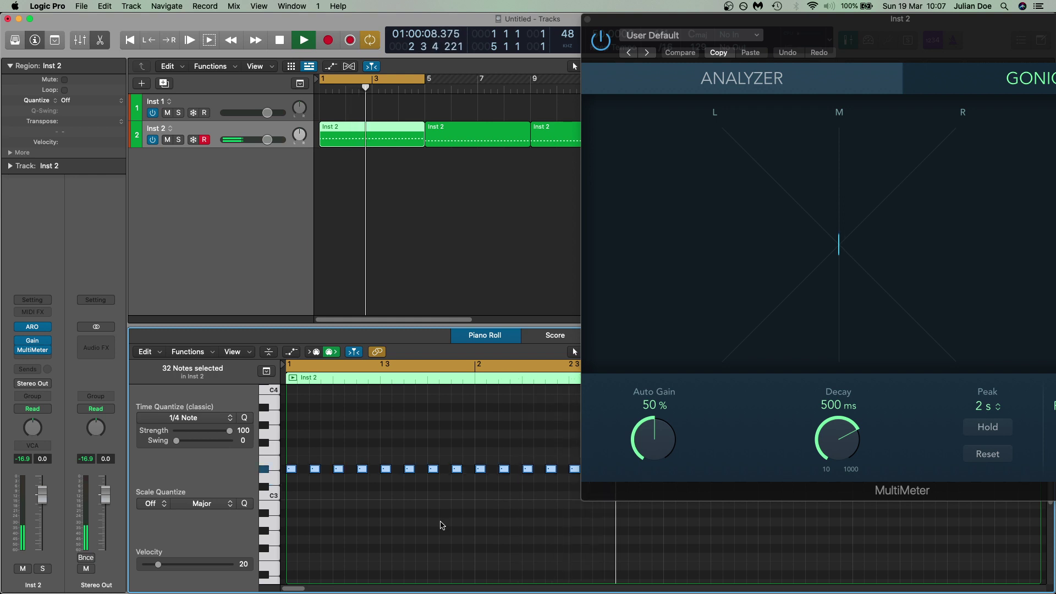
key(alt+Up)
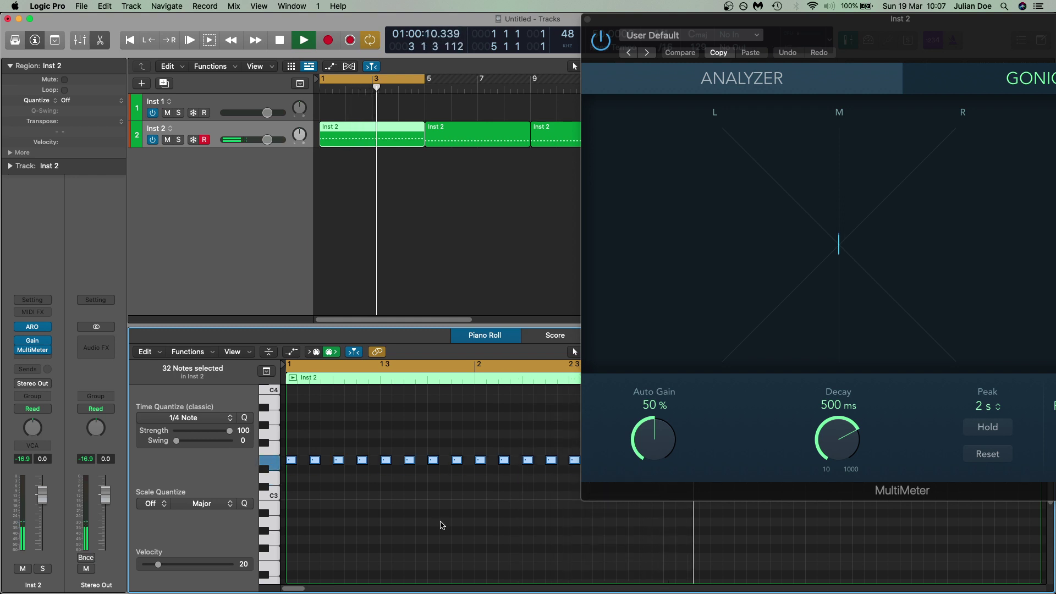
key(alt+Up)
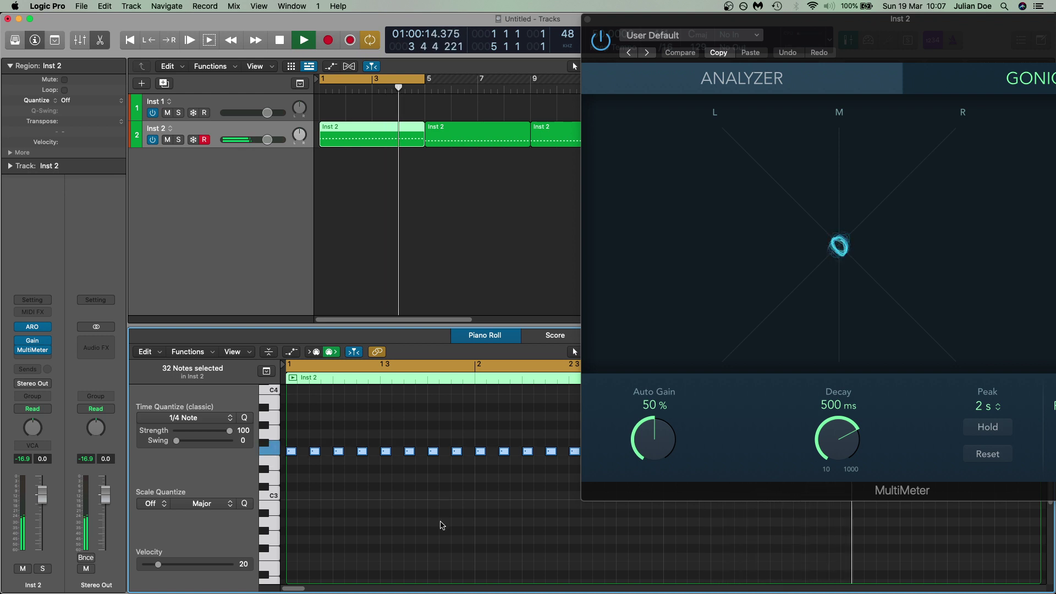
key(alt+Up)
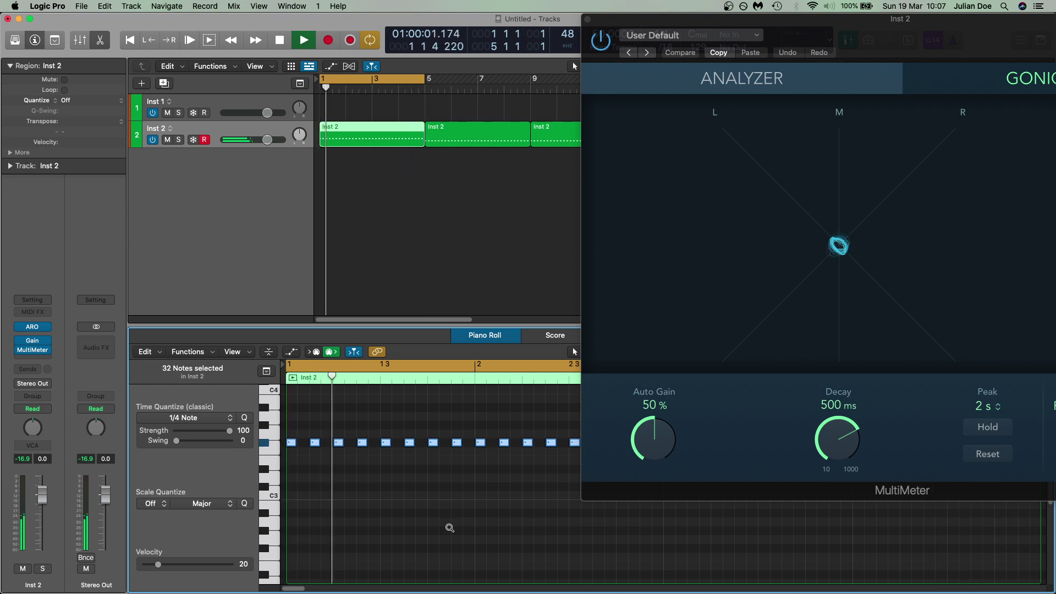
Step: Raise the selected notes one semitone at a time from G3 up to C4 while the loop plays
key(alt+Up)
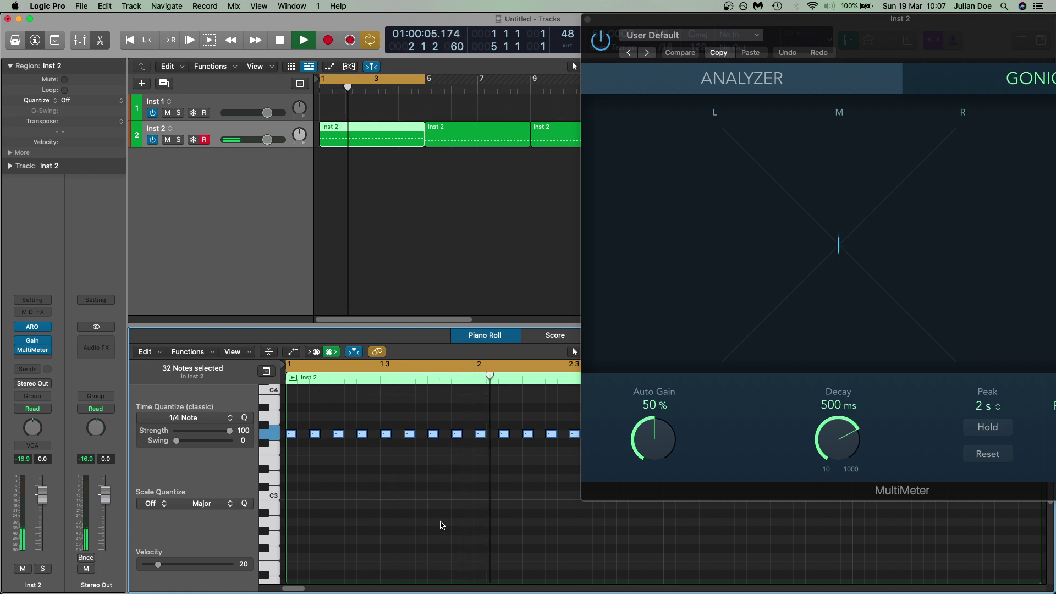
key(alt+Up)
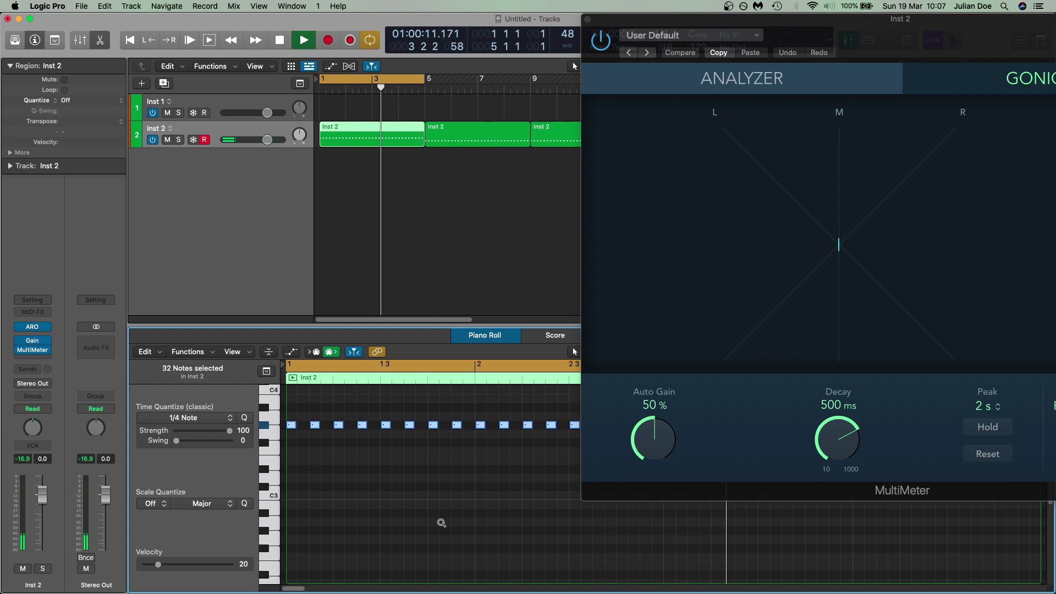
key(alt+Up)
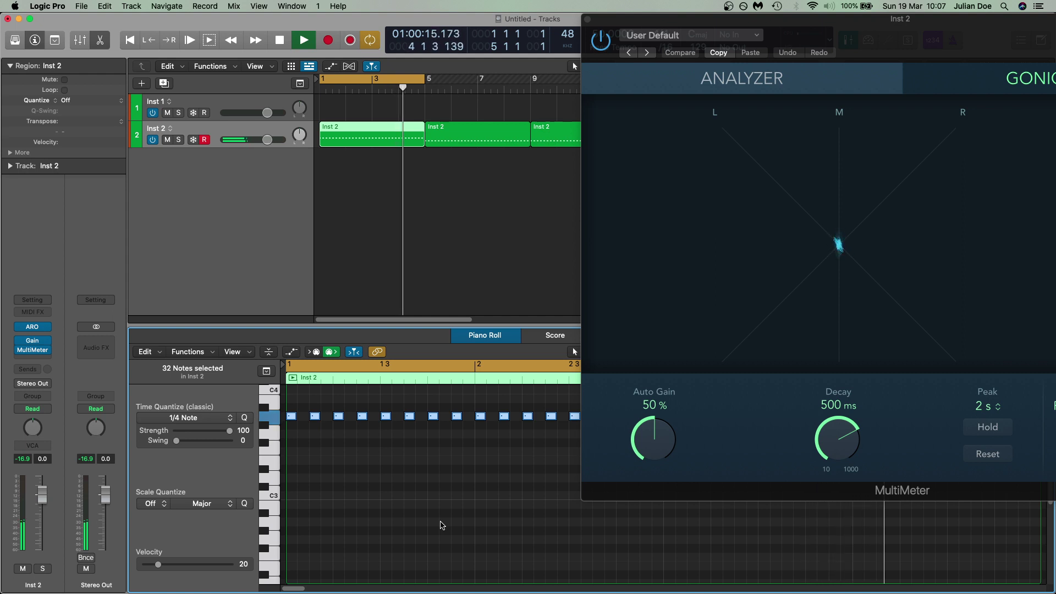
key(alt+Up)
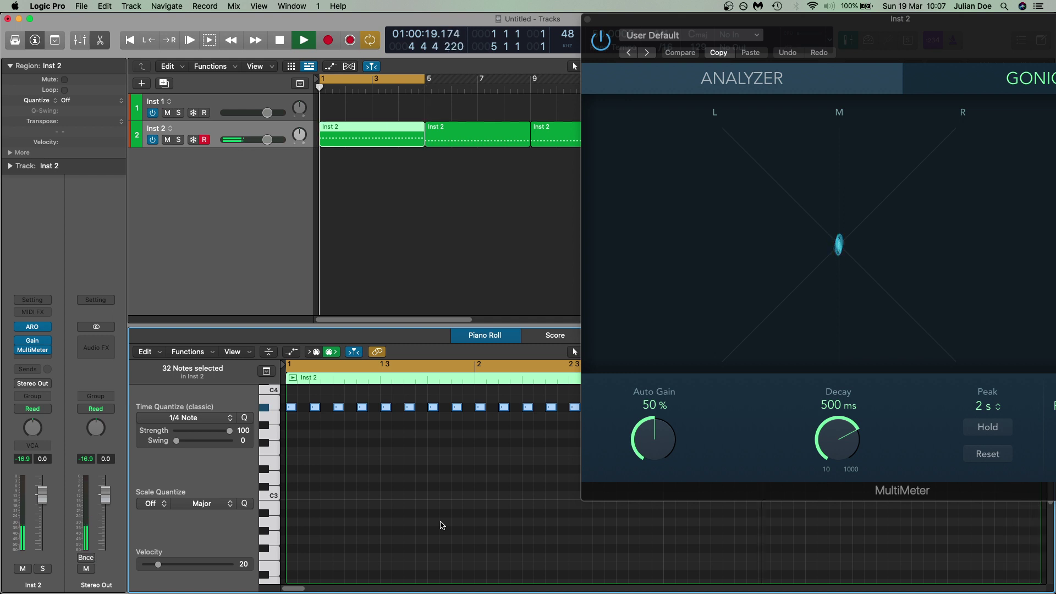
key(alt+Up)
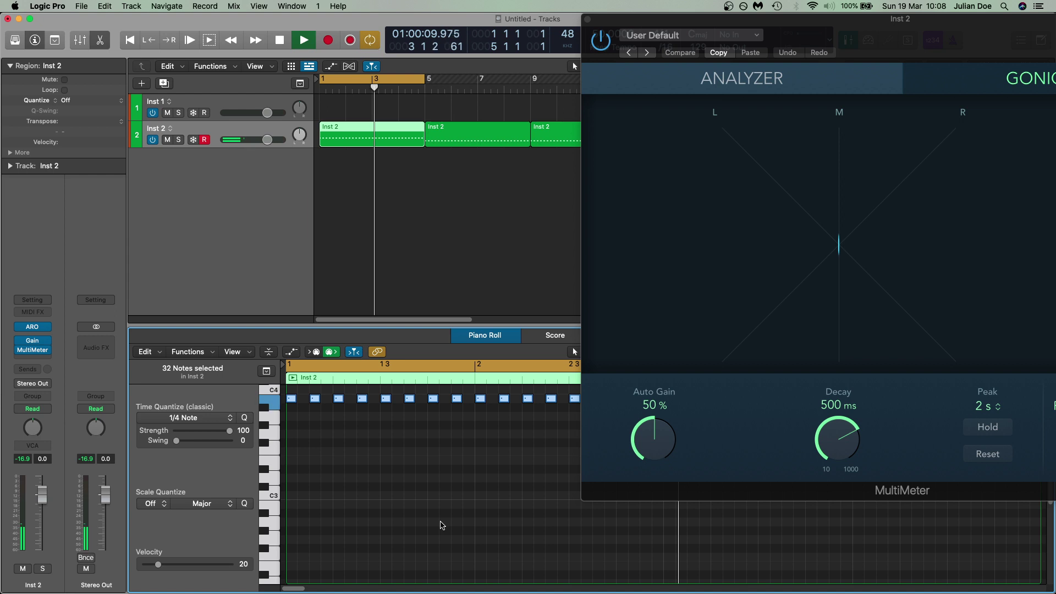
key(alt+Up)
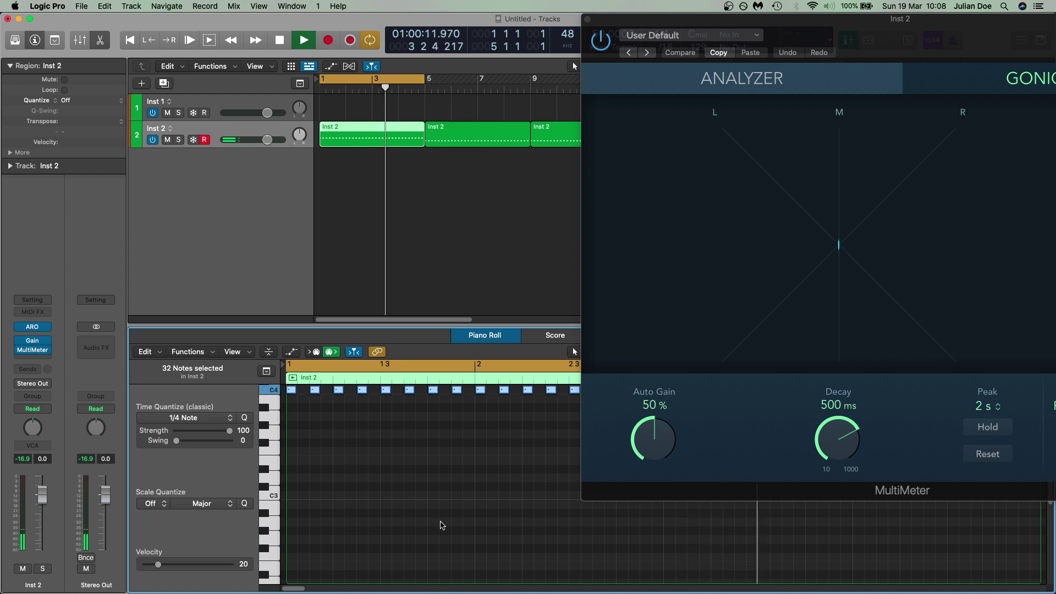
Step: Raise the selected notes one semitone at a time from C#4 up to E4 while the loop plays
scroll(443, 525, up, 5)
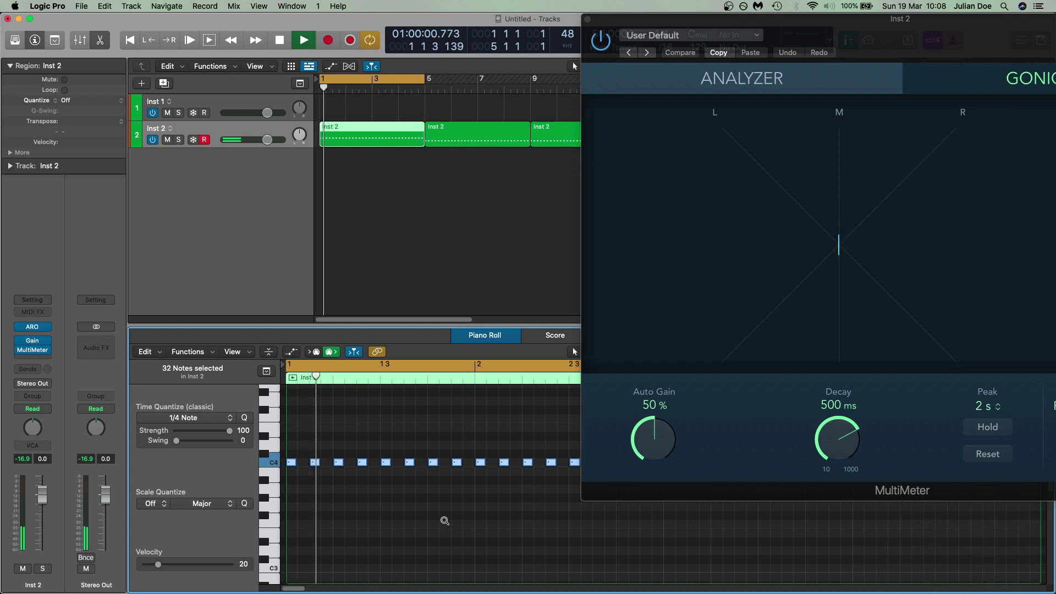
key(alt+Up)
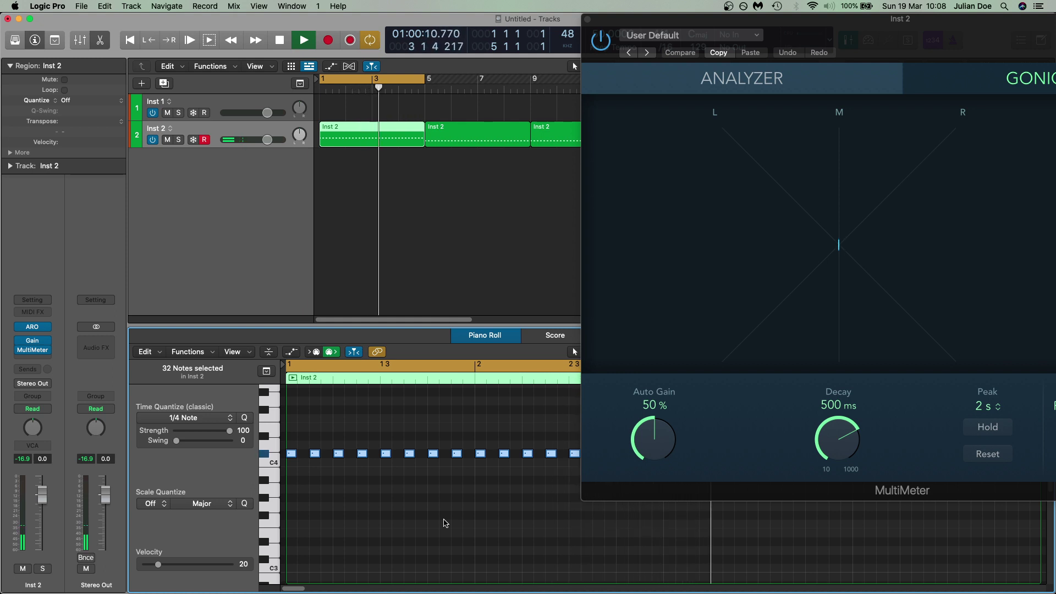
key(alt+Up)
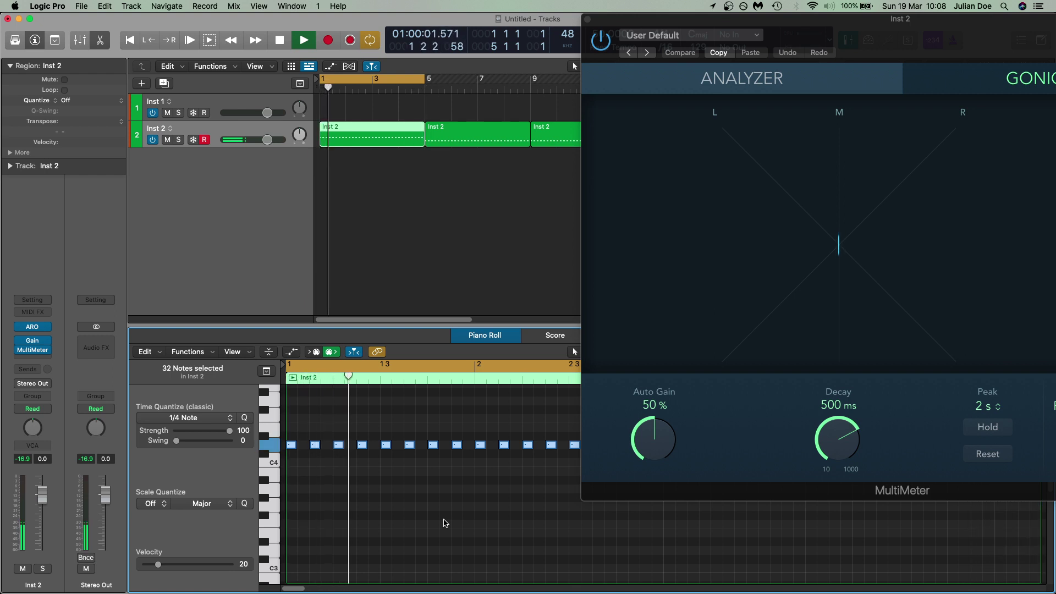
key(alt+Up)
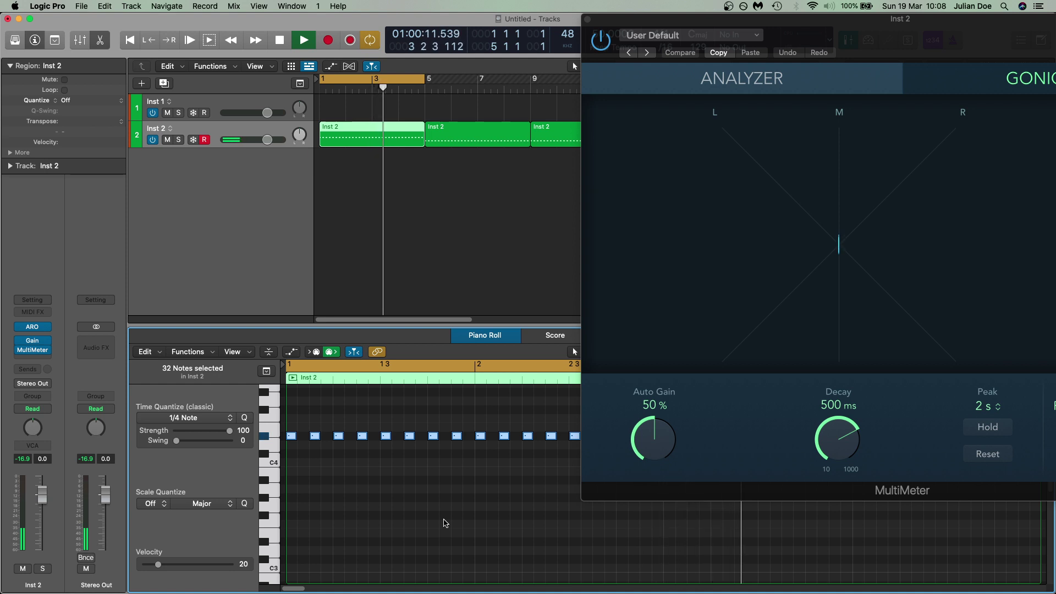
key(alt+Up)
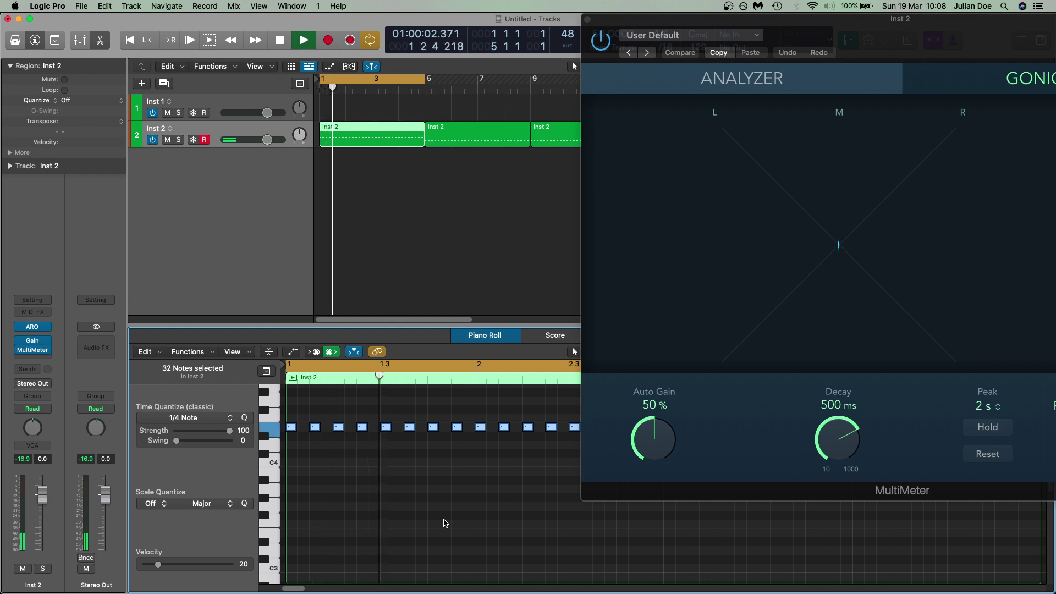
Step: Raise the selected notes one semitone at a time from F4 up to A4 while the loop plays
key(alt+Up)
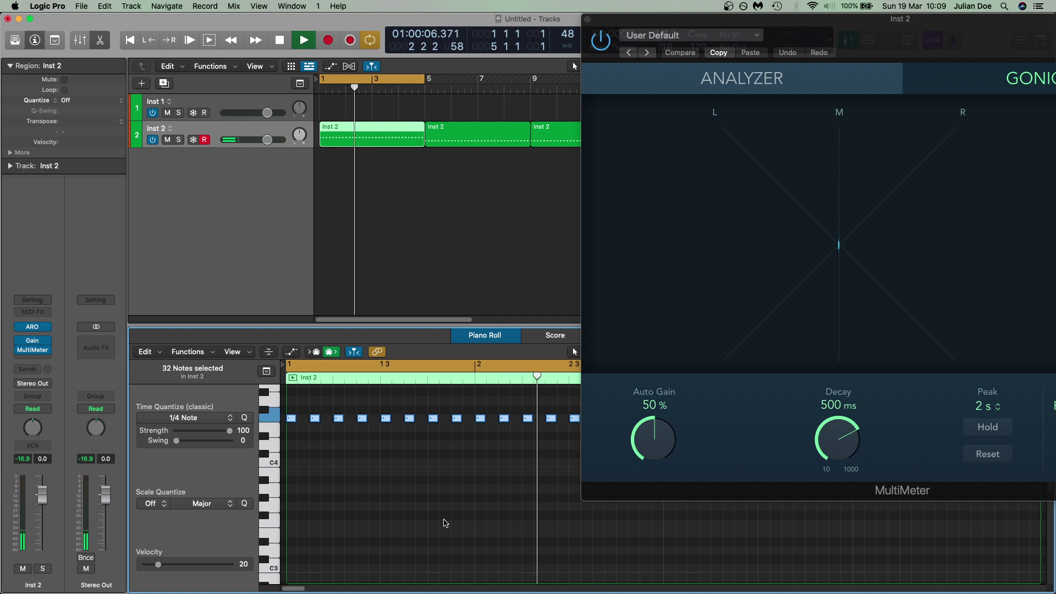
key(alt+Up)
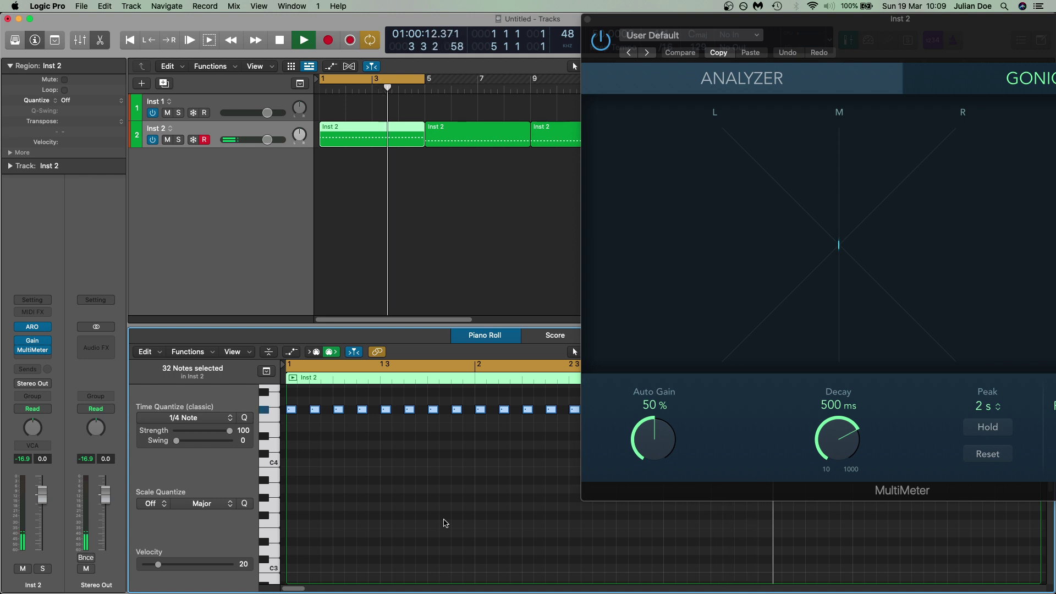
key(alt+Up)
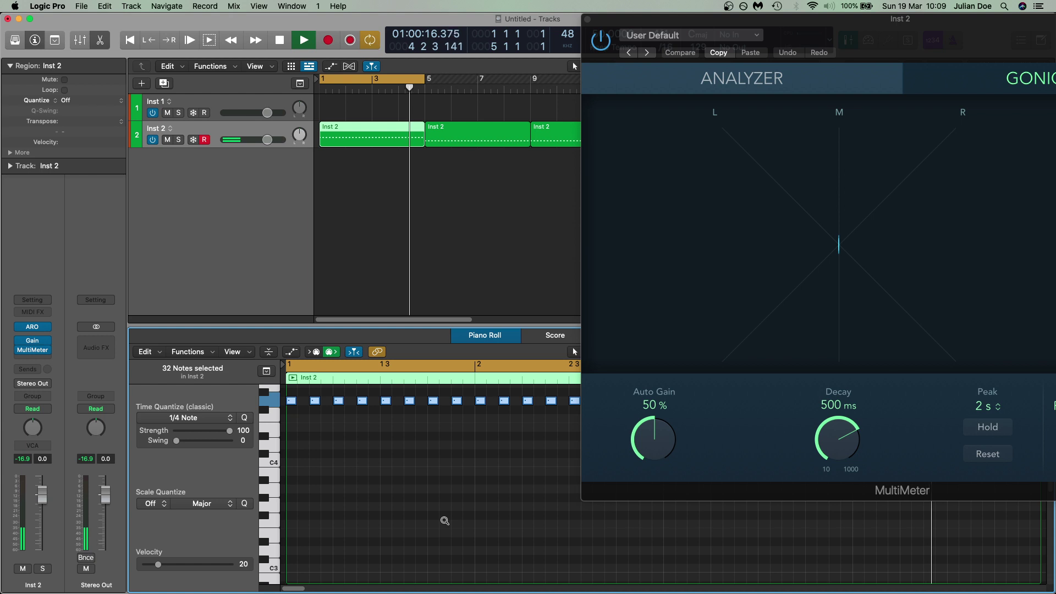
key(alt+Up)
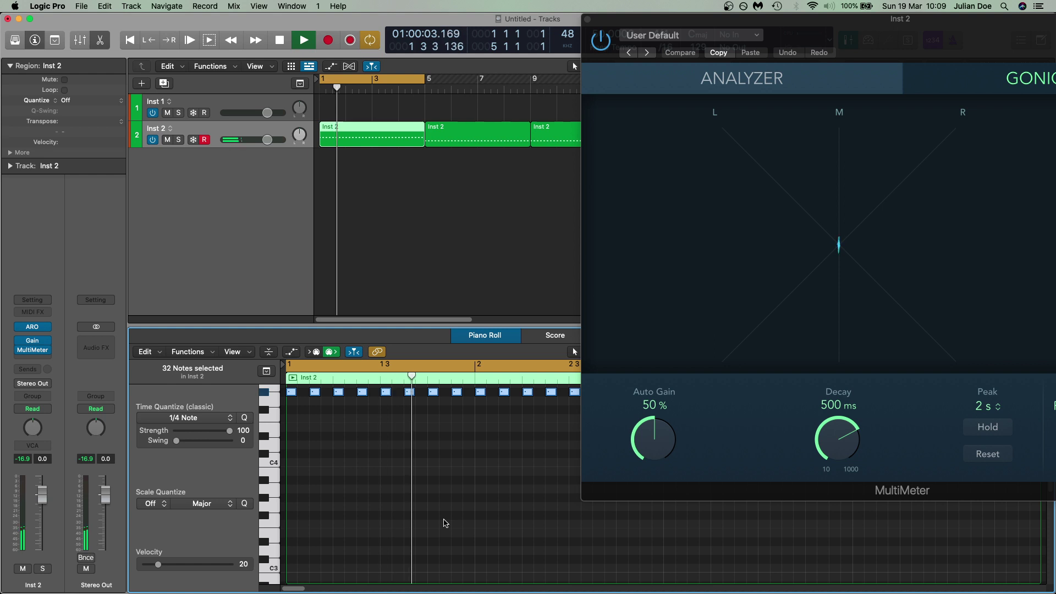
key(alt+Up)
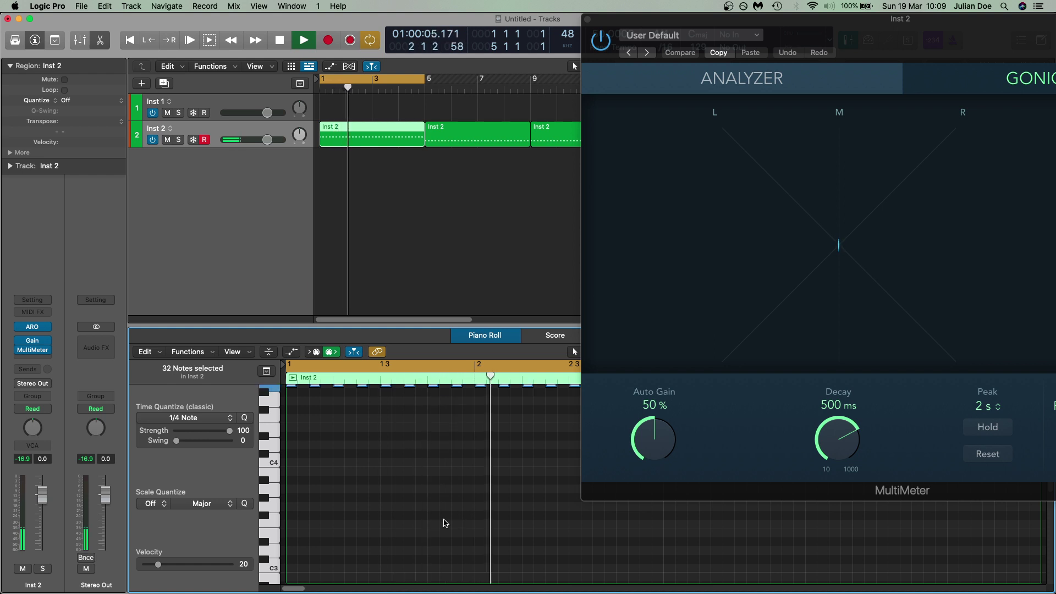
Step: Lower the selected notes in semitones all the way down to E1 and bring them into view
key(alt+Down)
key(alt+Down)
key(alt+Down)
key(alt+Down)
key(alt+Down)
key(alt+Down)
key(alt+Down)
key(alt+Down)
key(alt+Down)
key(alt+Down)
key(alt+Down)
key(alt+Down)
key(alt+Down)
key(alt+Down)
key(alt+Down)
key(alt+Down)
key(alt+Down)
key(alt+Down)
key(alt+Down)
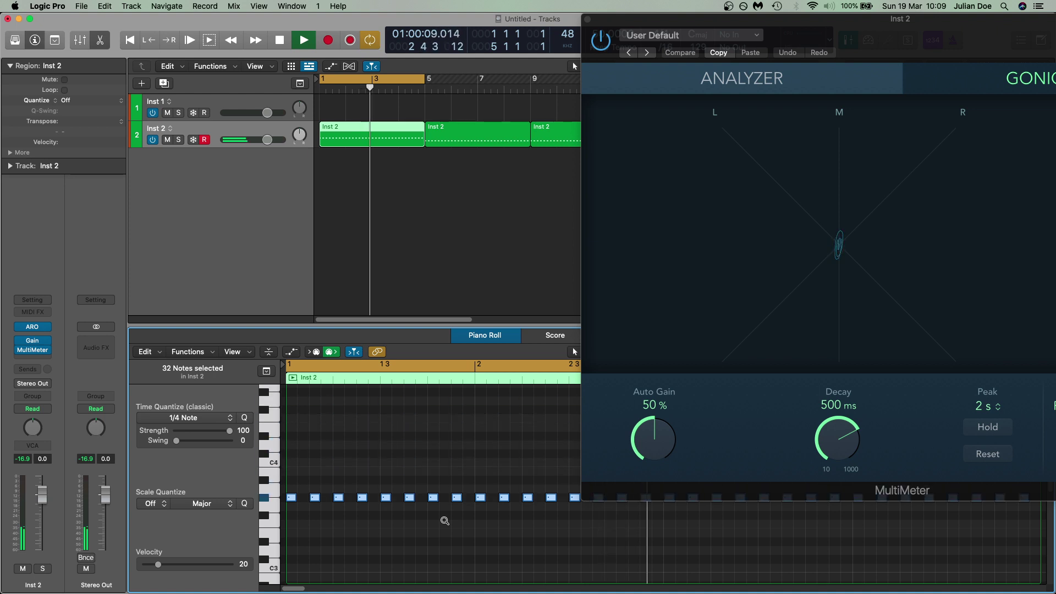
key(alt+Down)
key(alt+Down)
key(alt+Down)
key(alt+Down)
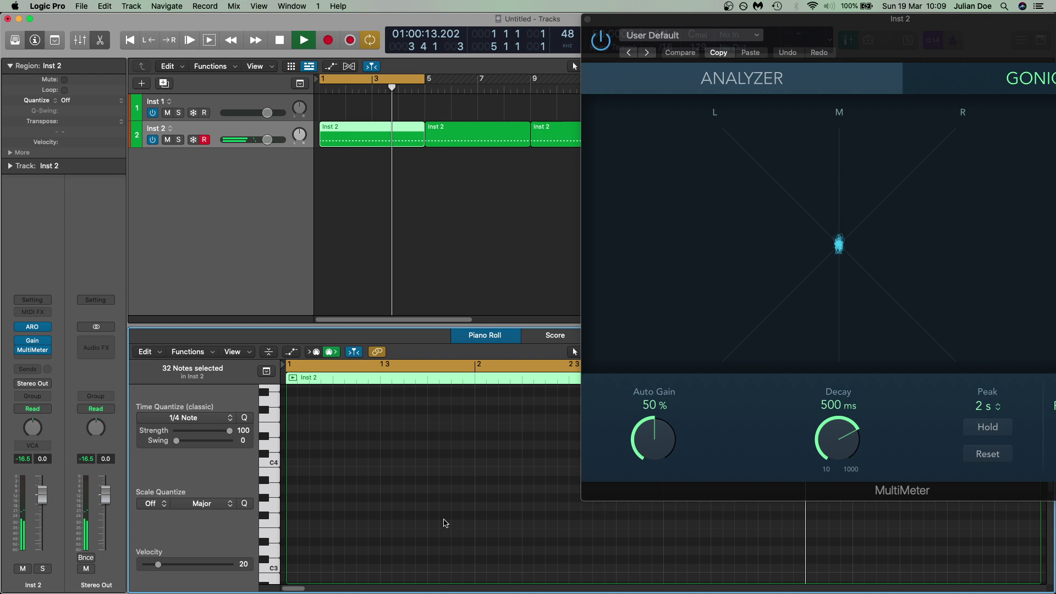
scroll(446, 522, down, 10)
scroll(445, 521, up, 3)
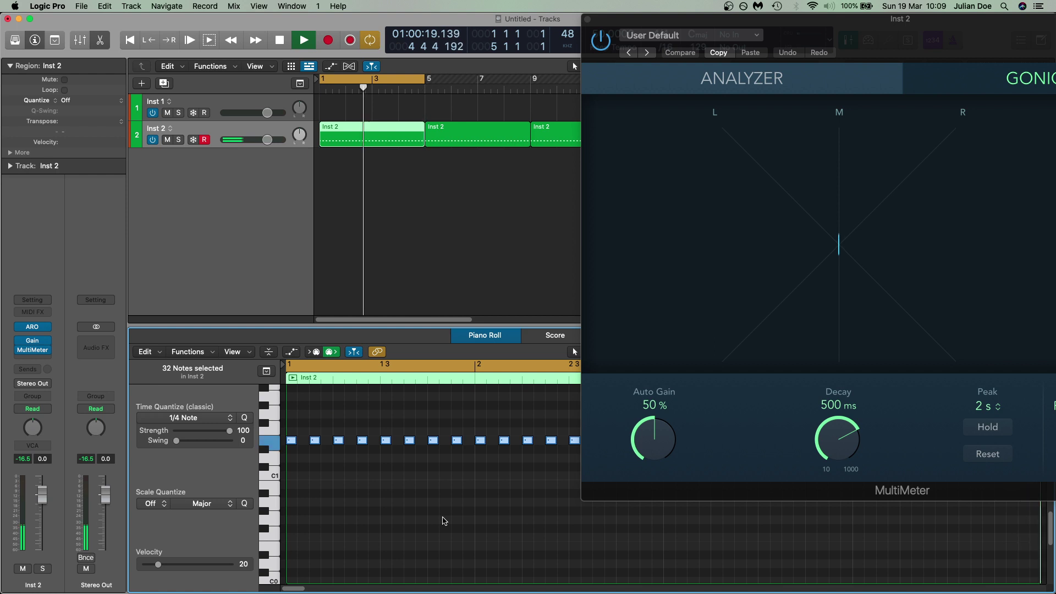
Step: Raise the selected notes one semitone at a time from F1 up to B1 while the loop plays
key(alt+Up)
key(alt+Up)
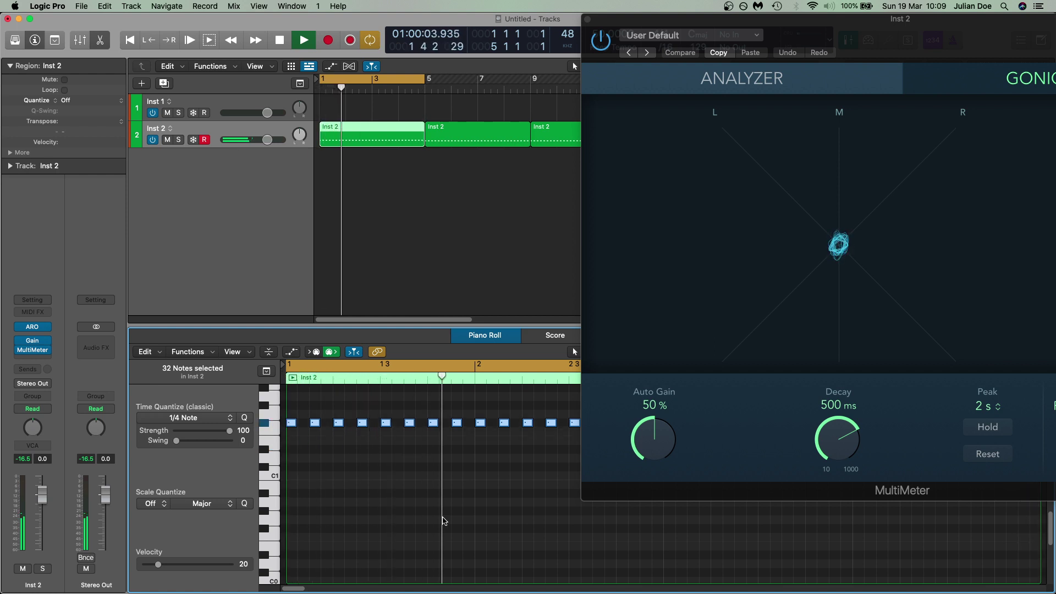
key(alt+Up)
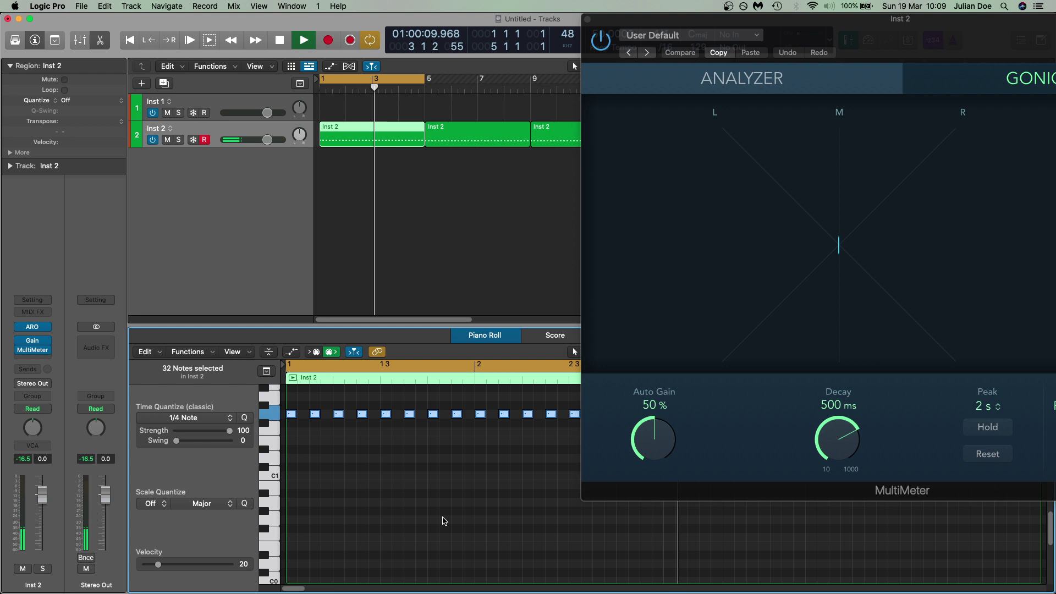
key(alt+Up)
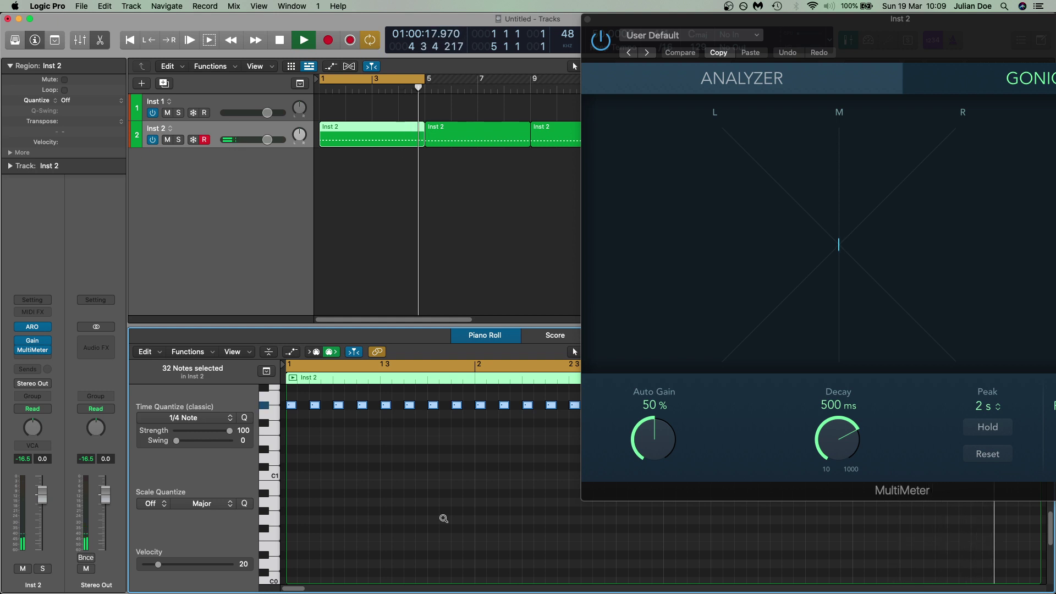
key(alt+Up)
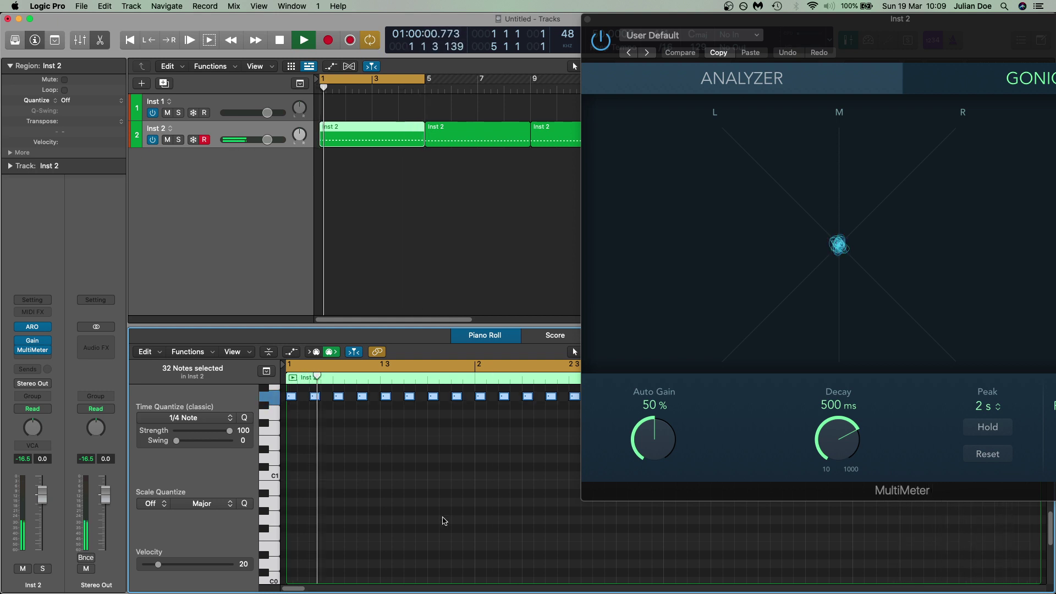
key(alt+Up)
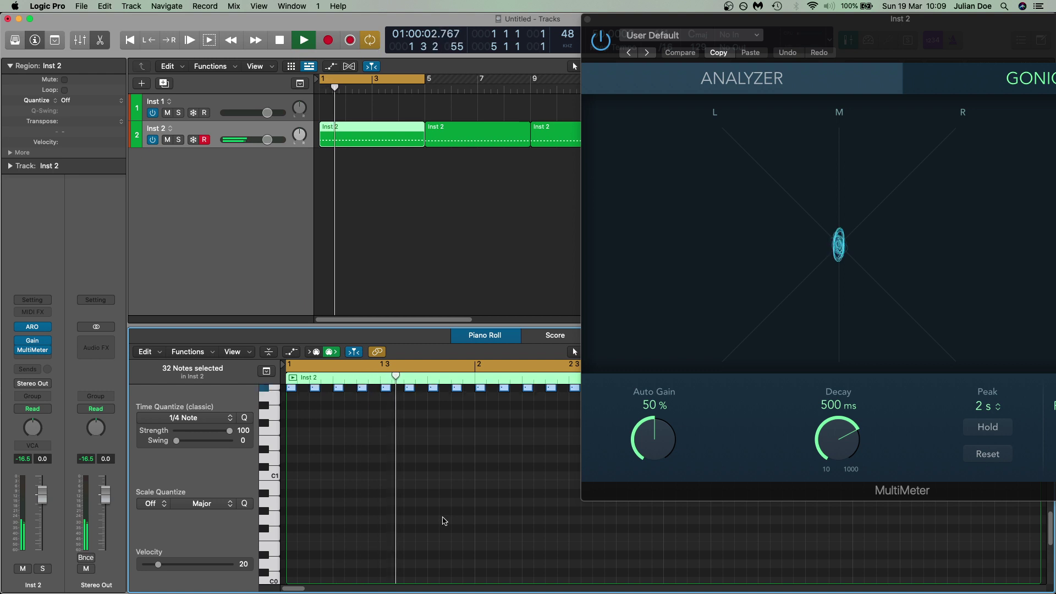
key(alt+Up)
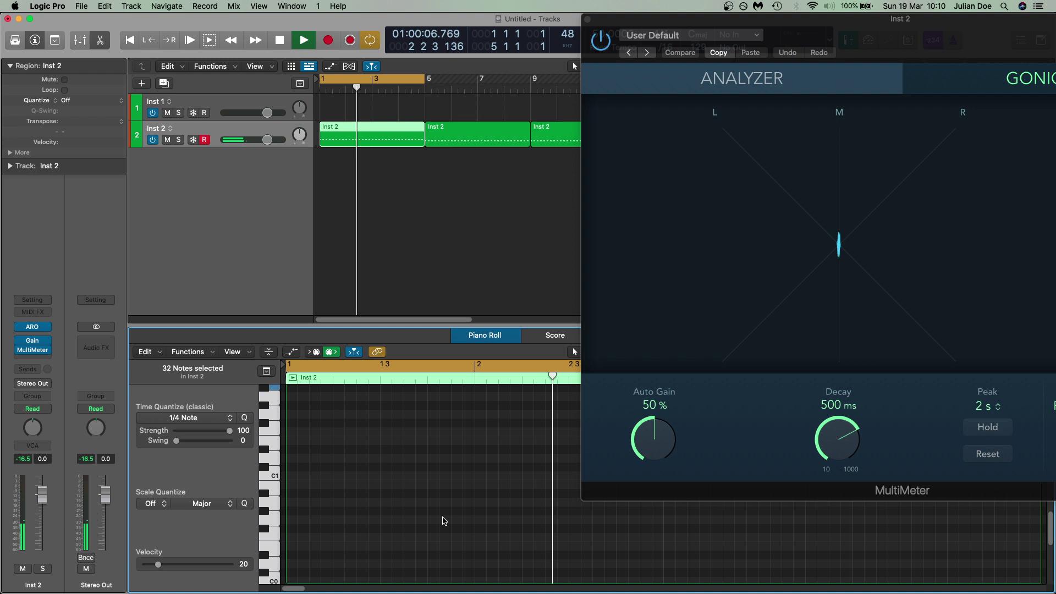
scroll(398, 484, up, 3)
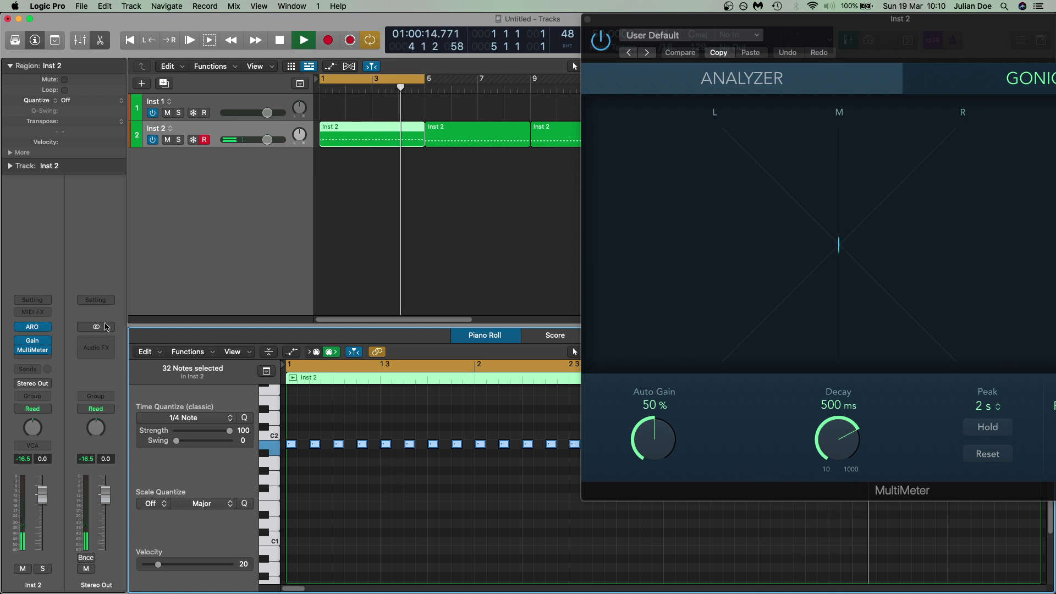
Step: Stop playback, switch the Inst 2 Abbey Road One timpani signal from Mix 1 to Mix 2, and replay the loop on the goniometer
key(space)
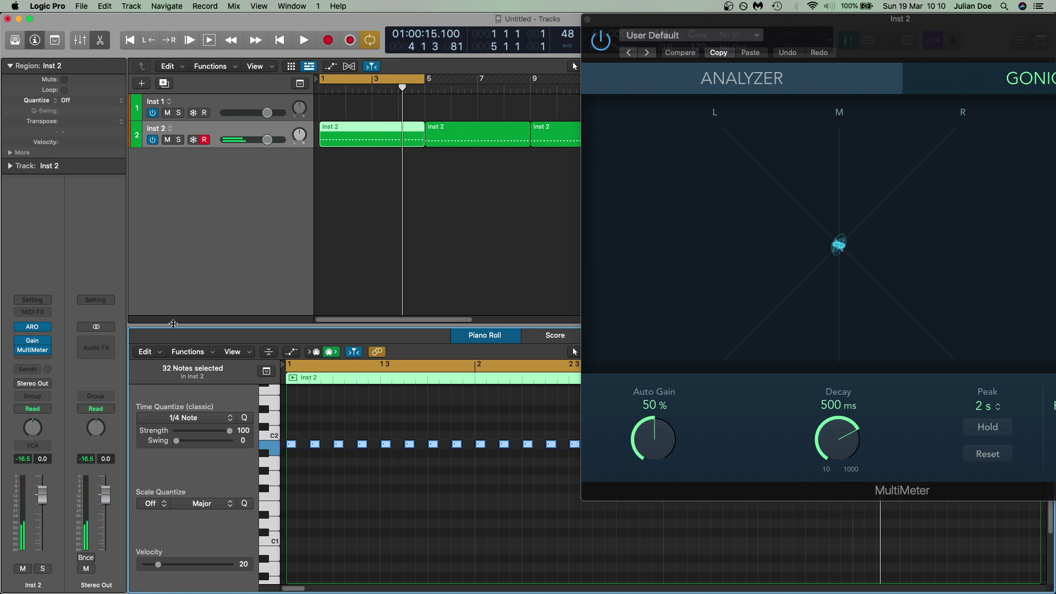
click(36, 329)
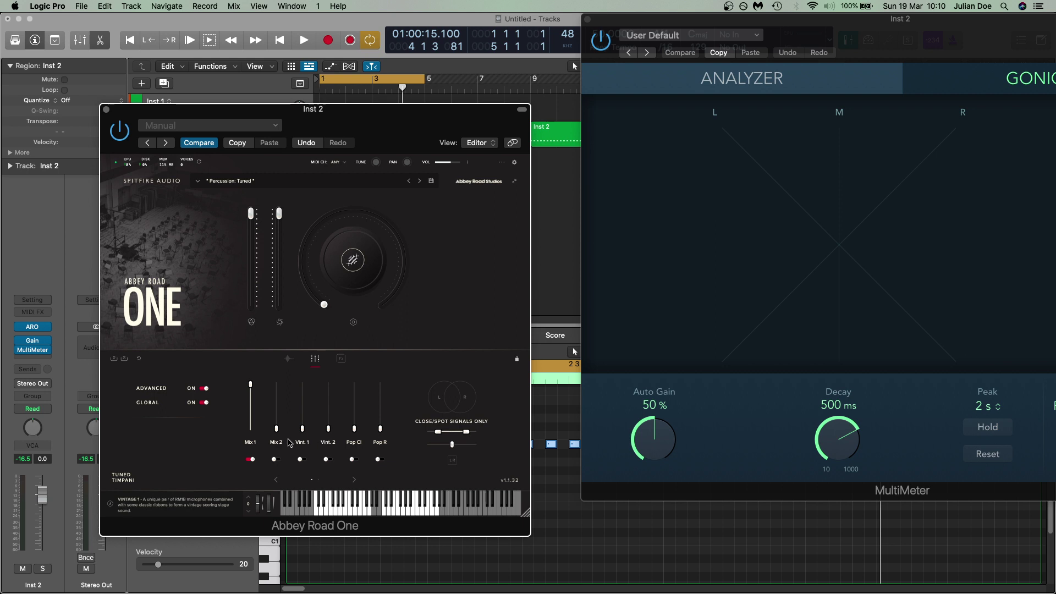
drag(253, 411, 277, 384)
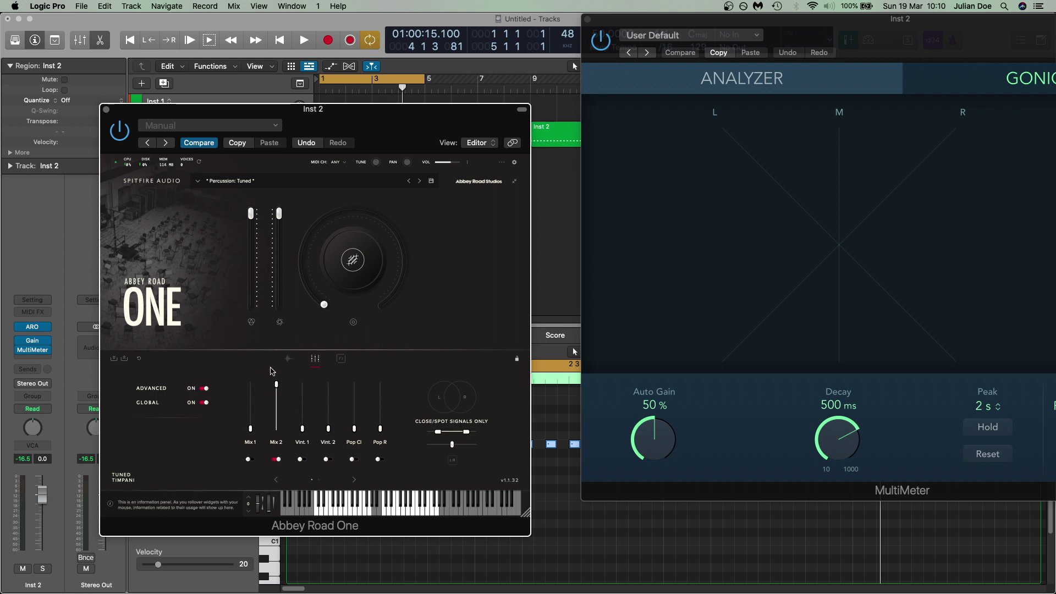
key(space)
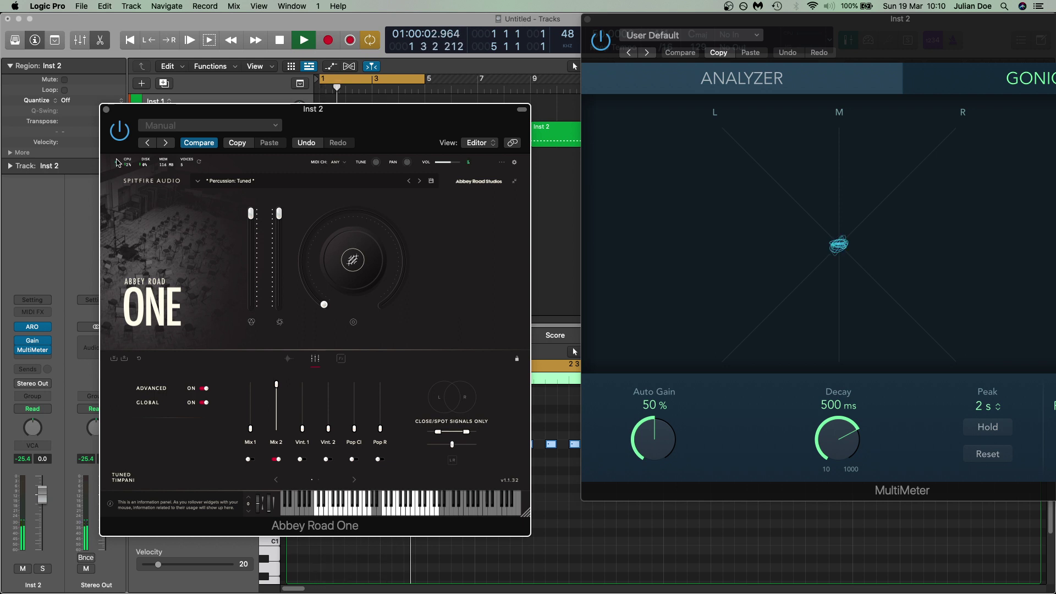
click(107, 110)
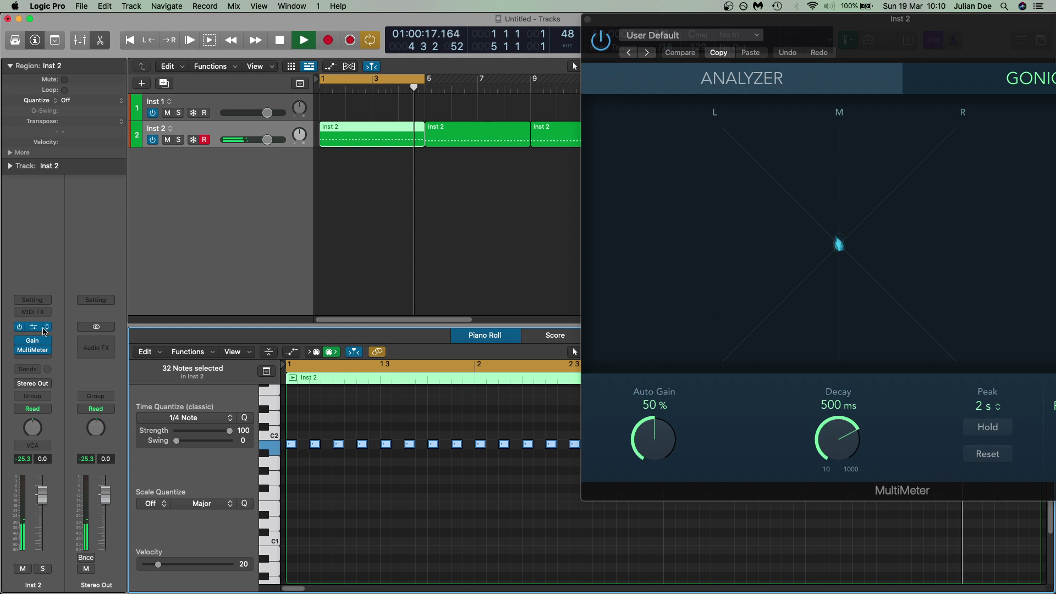
Step: Stop playback, switch the Abbey Road One timpani signal from Mix 2 to Vint. 1 at 0.0 dB, and replay the loop on the goniometer
mouse_move(34, 327)
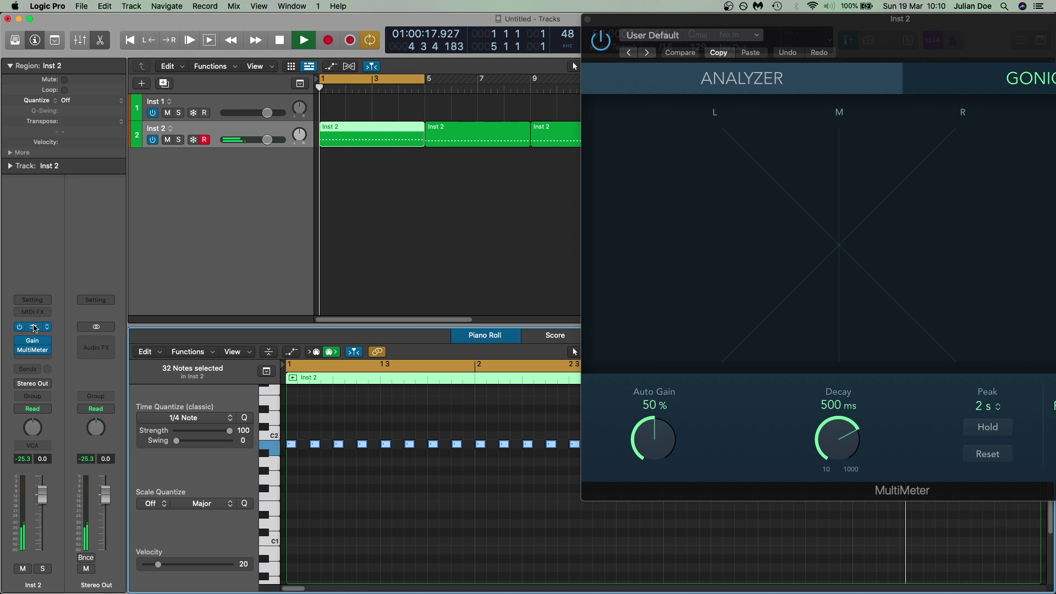
click(34, 327)
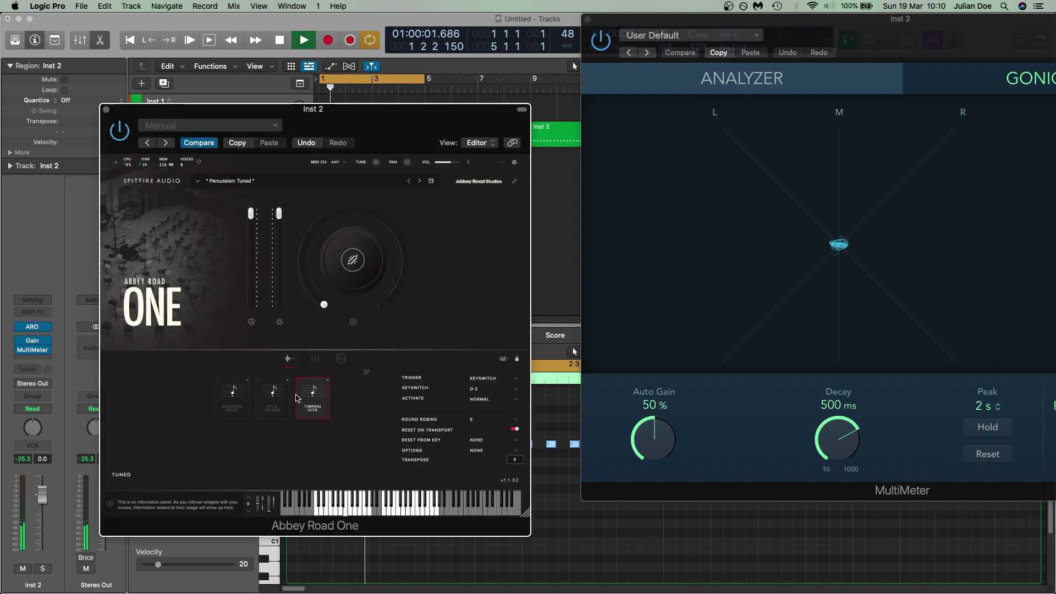
key(space)
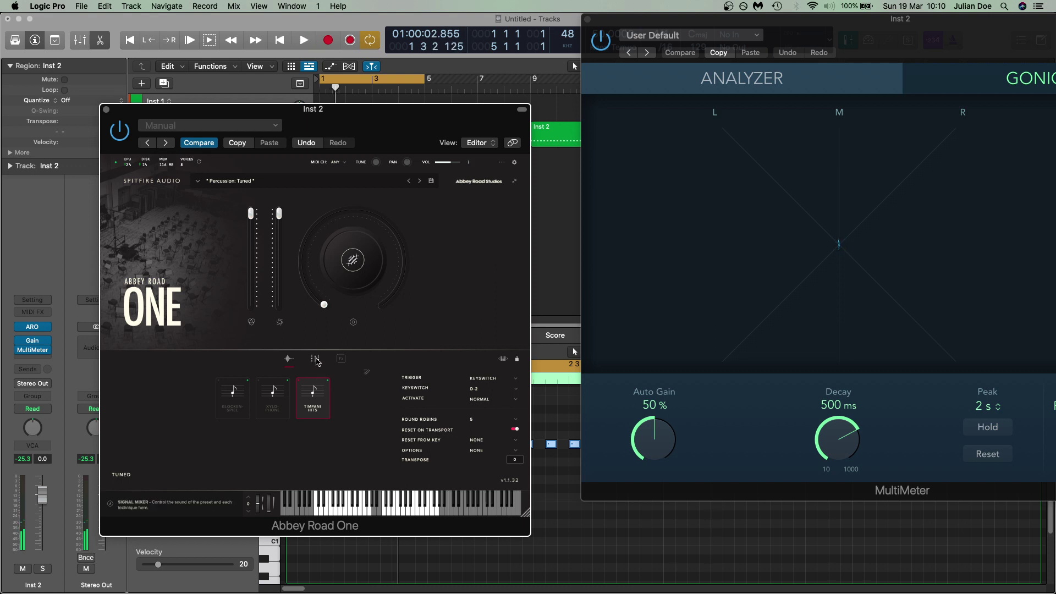
click(317, 362)
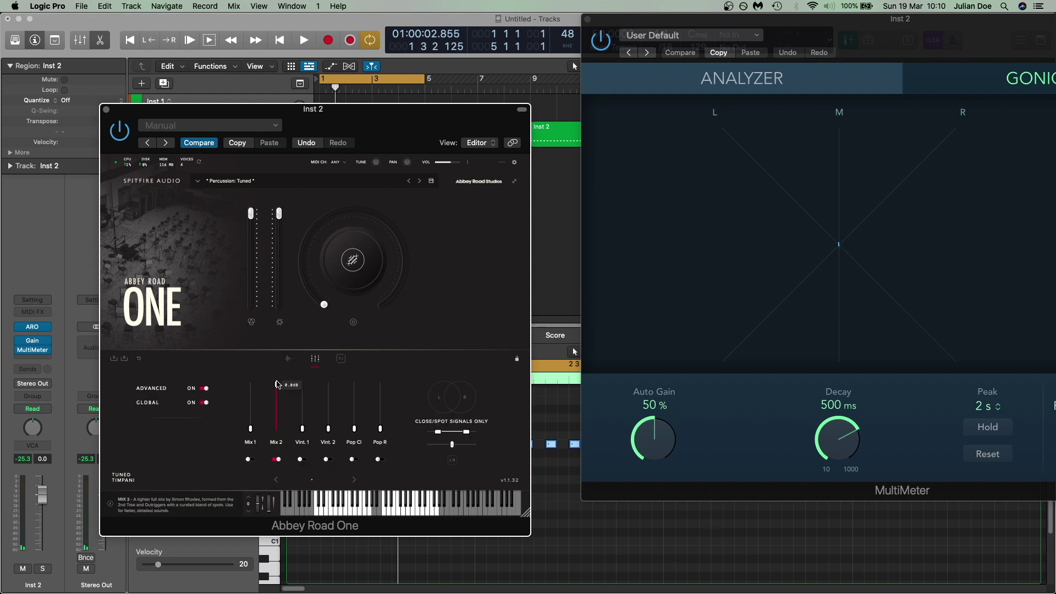
drag(302, 429, 302, 384)
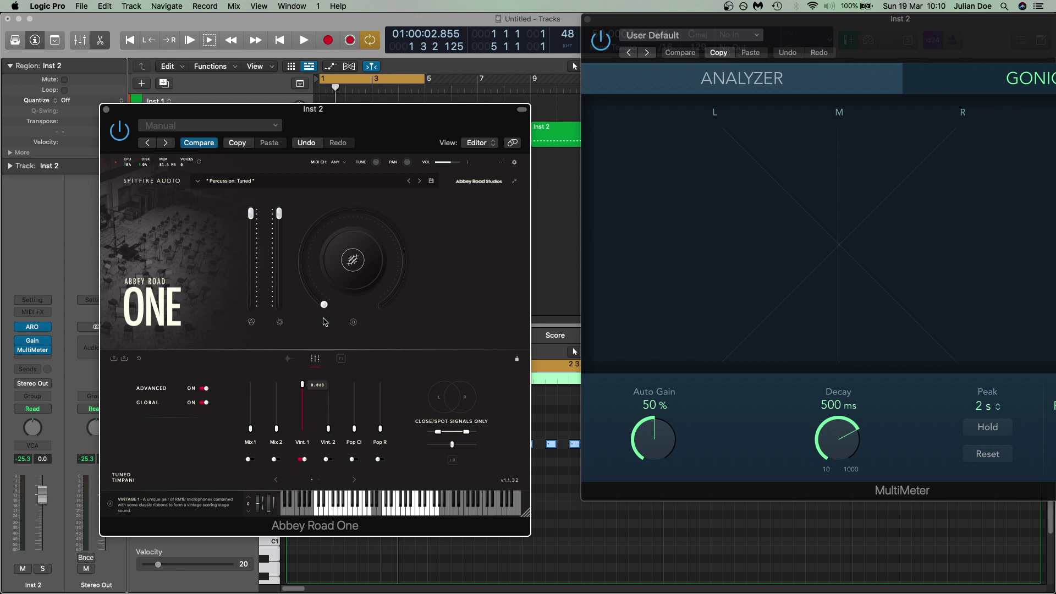
key(space)
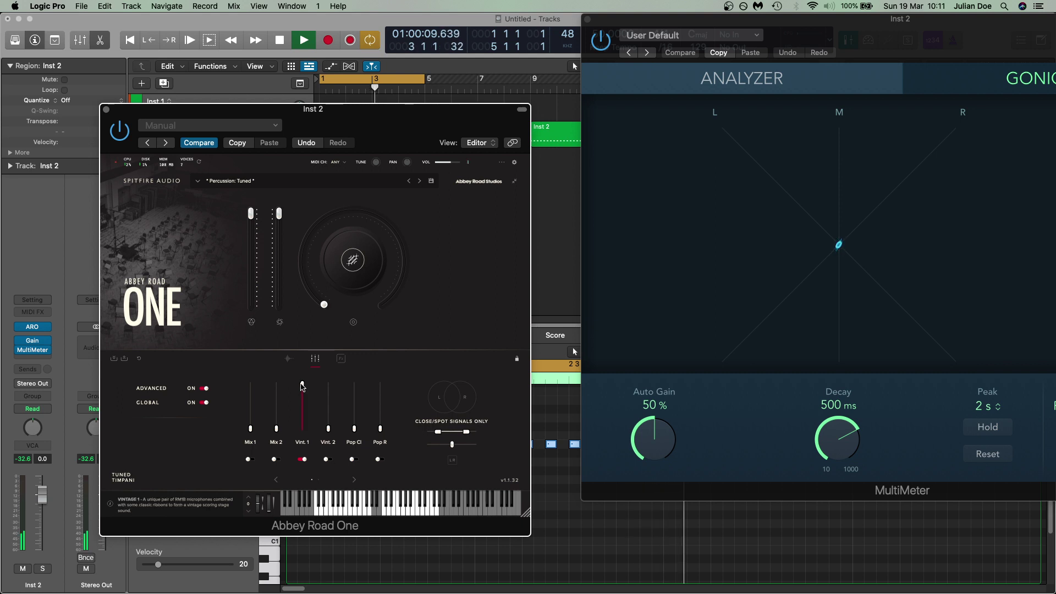
Step: Stop playback, switch the timpani signal from Vint. 1 to Vint. 2, and replay the loop on the goniometer
key(space)
drag(302, 386, 332, 382)
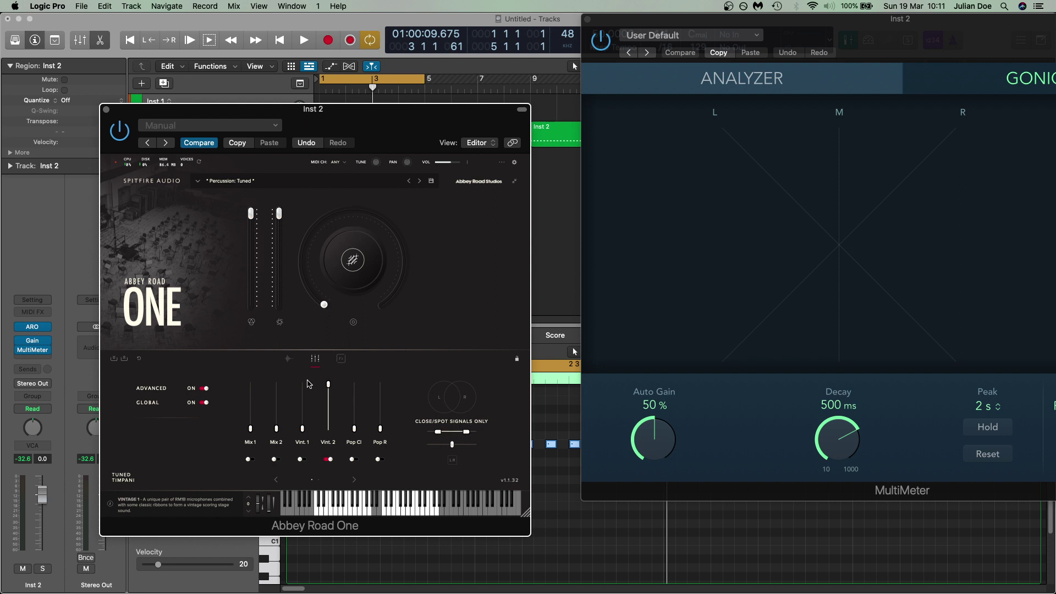
key(space)
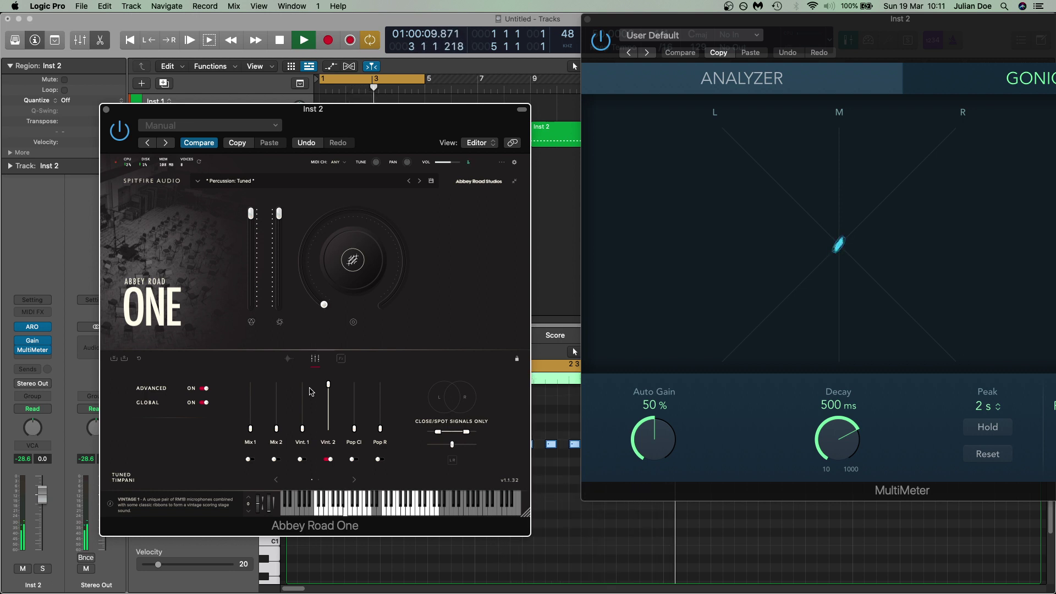
Step: Stop playback, switch the timpani signal from Vint. 2 to Pop Cl, and replay the loop on the goniometer
key(space)
drag(328, 386, 363, 337)
click(328, 460)
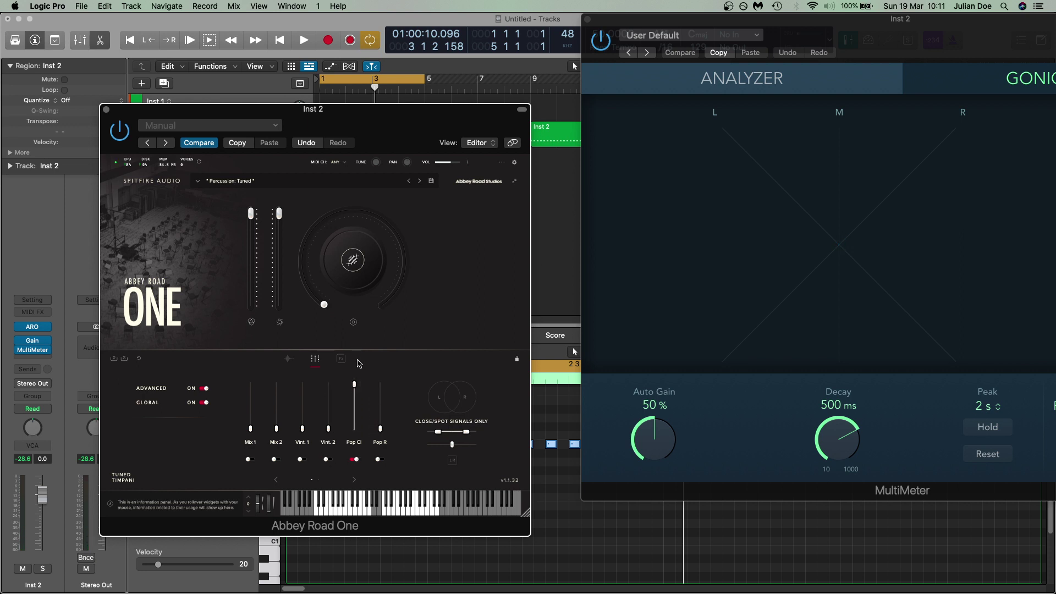
key(space)
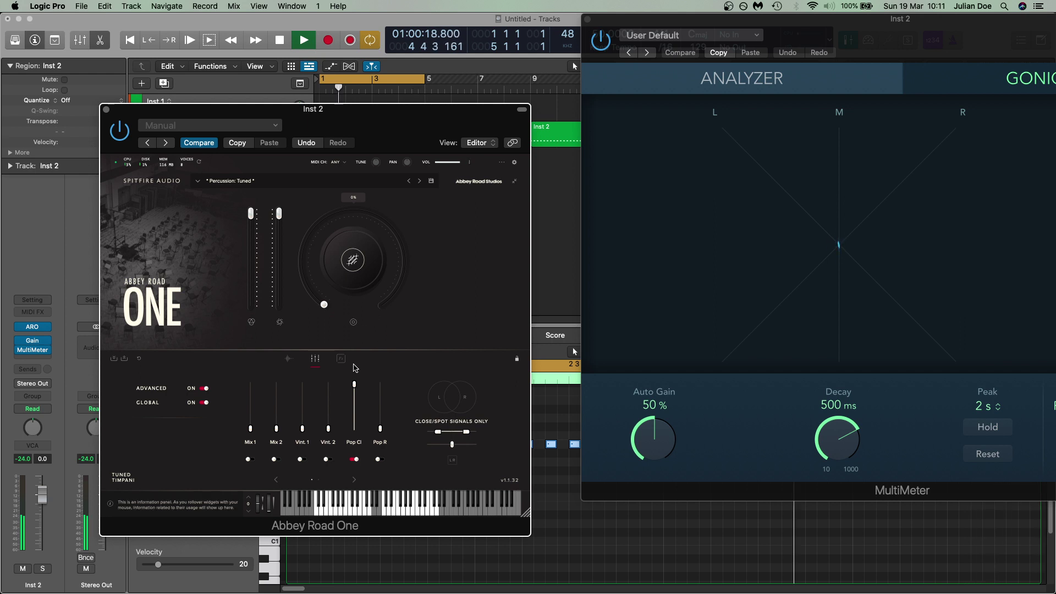
Step: Stop playback, switch the timpani signal from Pop Cl to Pop R, and replay the loop on the goniometer
key(space)
drag(355, 388, 384, 357)
click(381, 428)
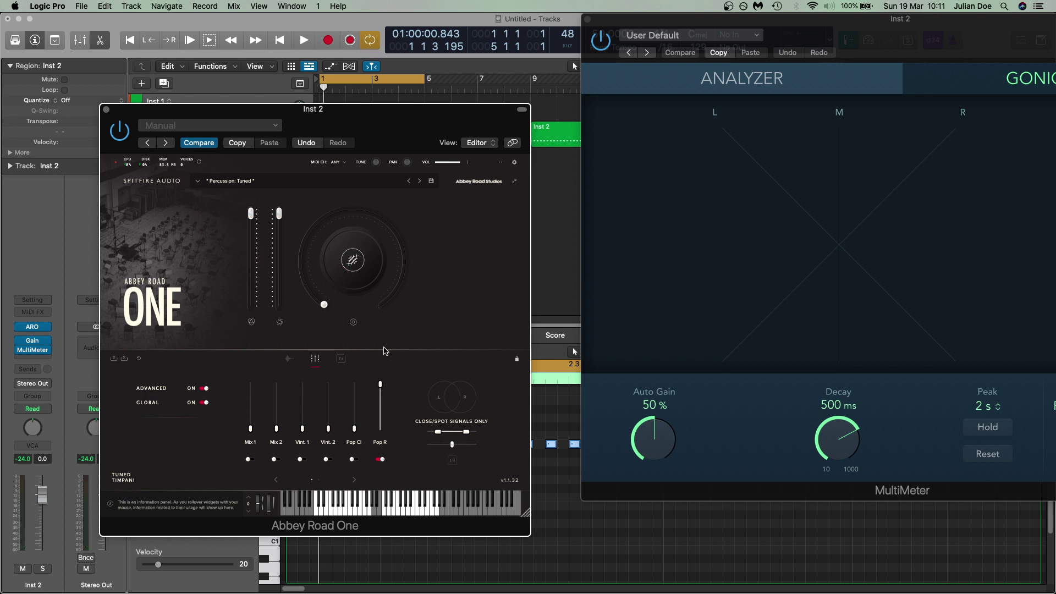
key(space)
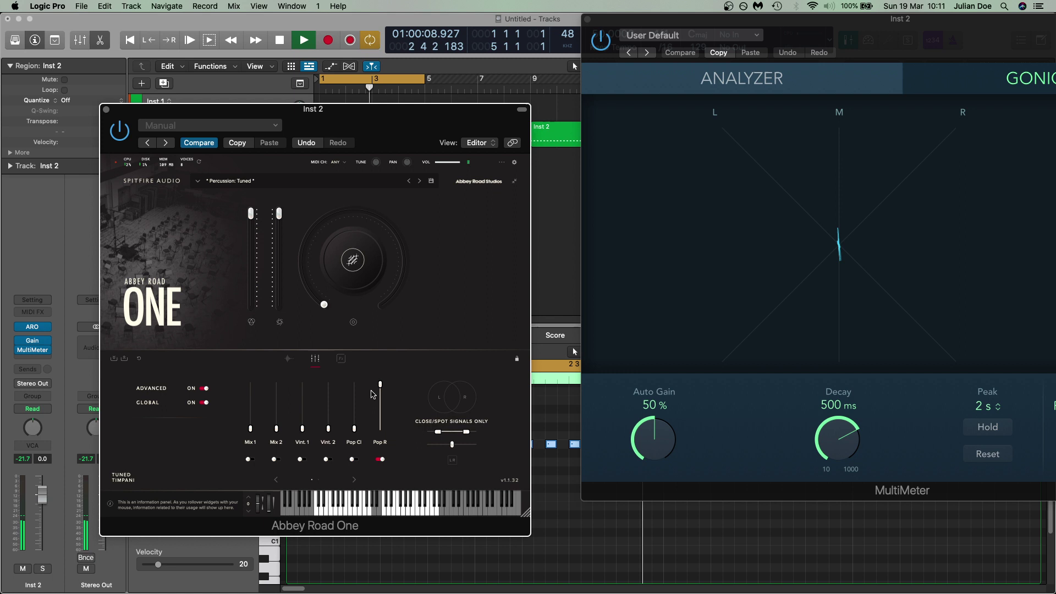
Step: Stop playback, turn off Pop R, raise the Close microphone signal to 0.0 dB, and replay the loop on the goniometer
mouse_move(380, 386)
key(space)
drag(380, 387, 389, 462)
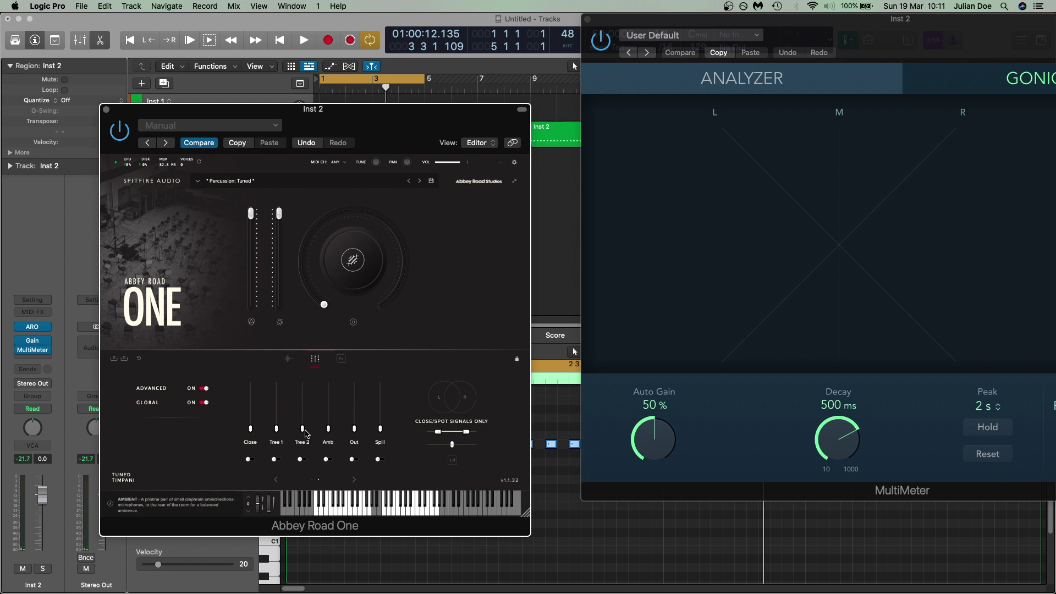
drag(250, 429, 250, 384)
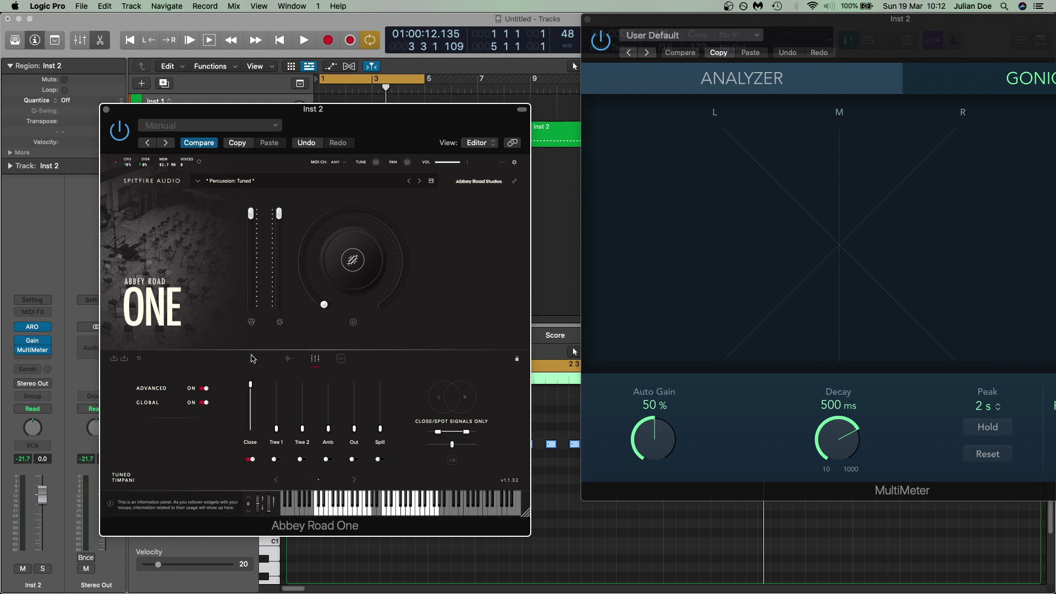
key(space)
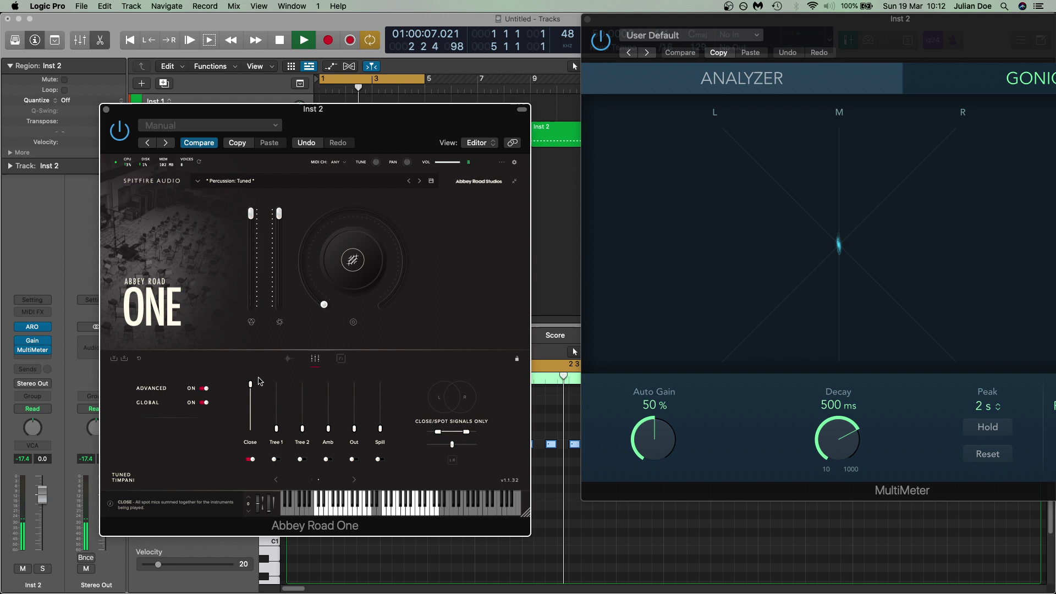
Step: Stop playback, switch the timpani signal from Close to Tree 1, and replay the loop on the goniometer
mouse_move(252, 386)
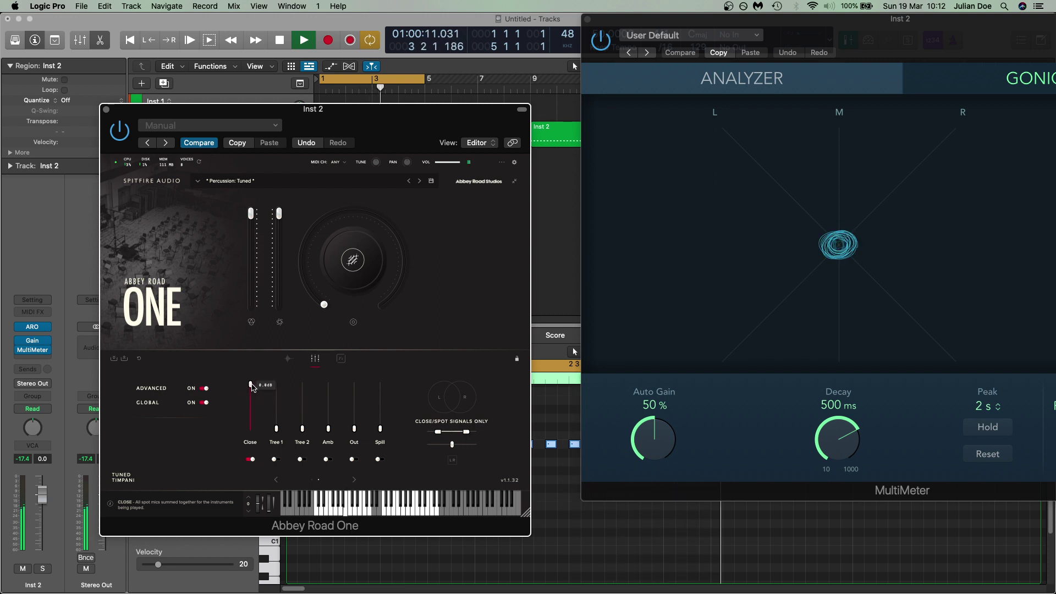
key(space)
drag(252, 386, 259, 466)
drag(276, 419, 281, 336)
key(space)
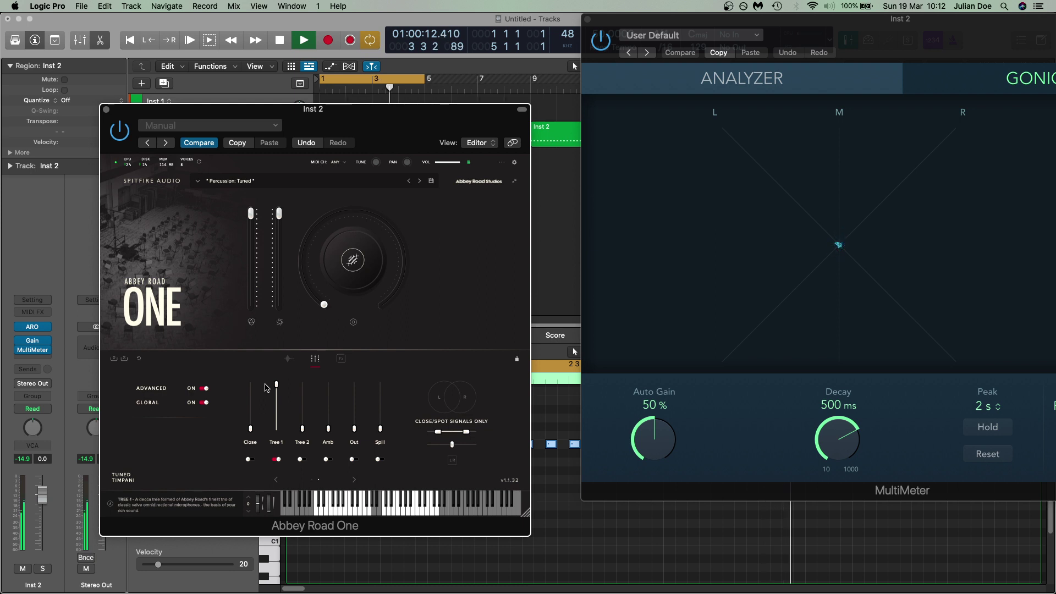
Step: Stop playback, switch the timpani signal from Tree 1 to Tree 2, and replay the loop on the goniometer
key(space)
drag(278, 395, 284, 456)
drag(298, 414, 301, 384)
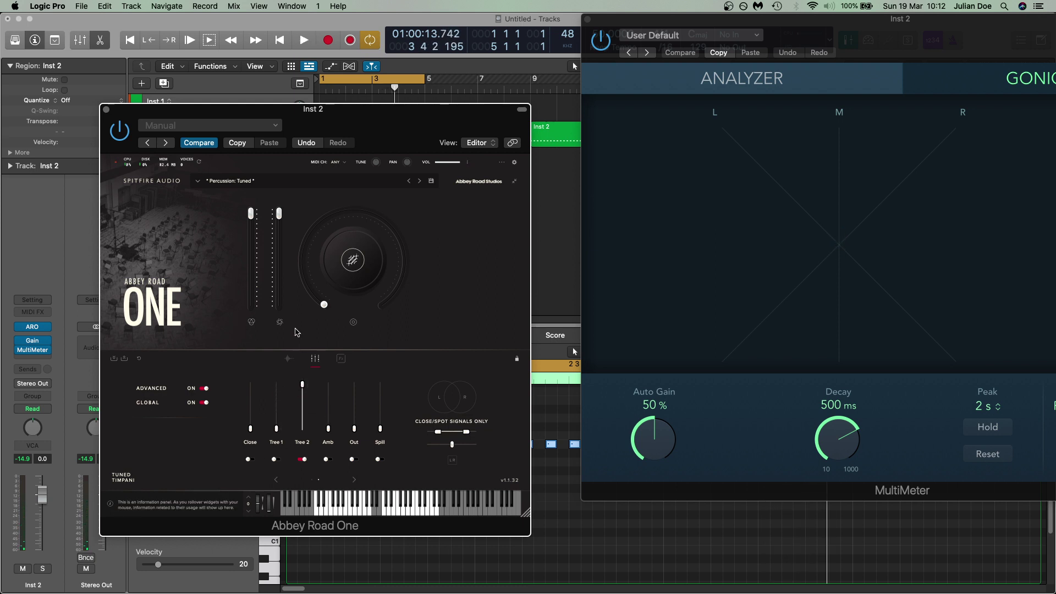
key(space)
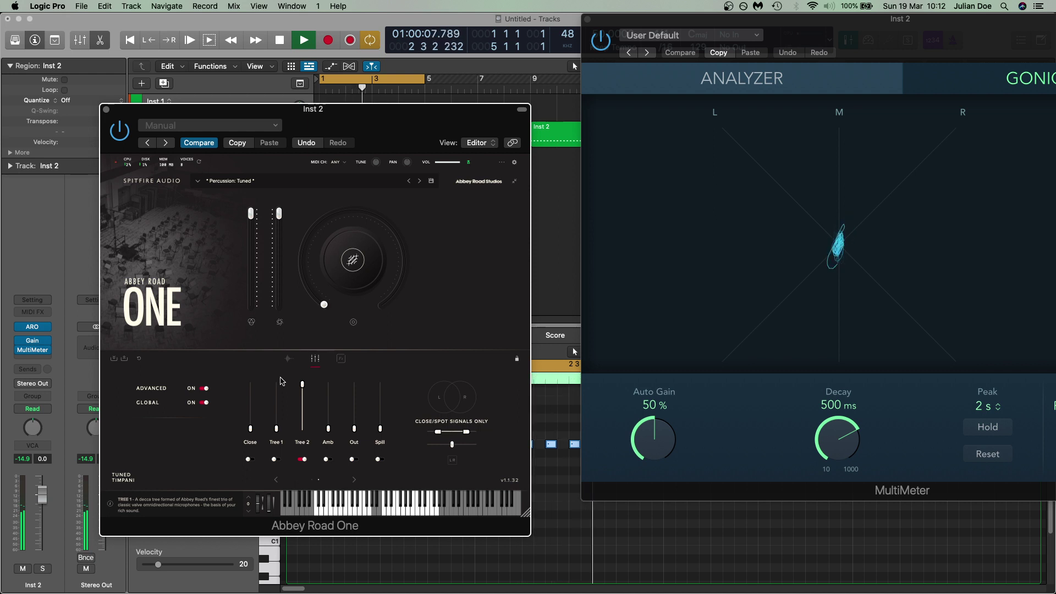
Step: Stop playback, switch the timpani signal from Tree 2 to Amb at 0.0 dB, and replay the loop on the goniometer
key(space)
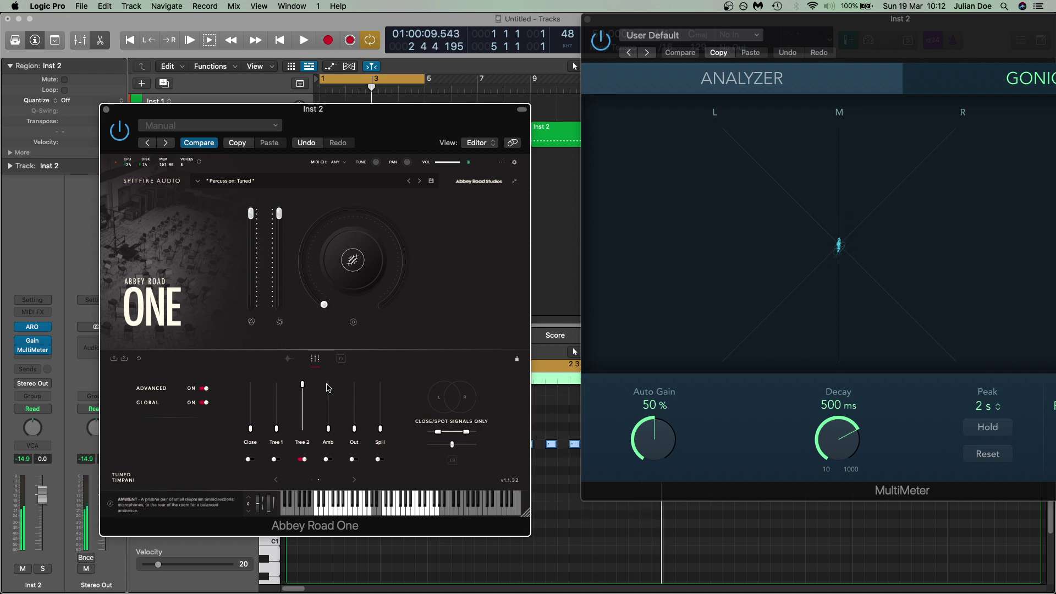
drag(302, 400, 330, 383)
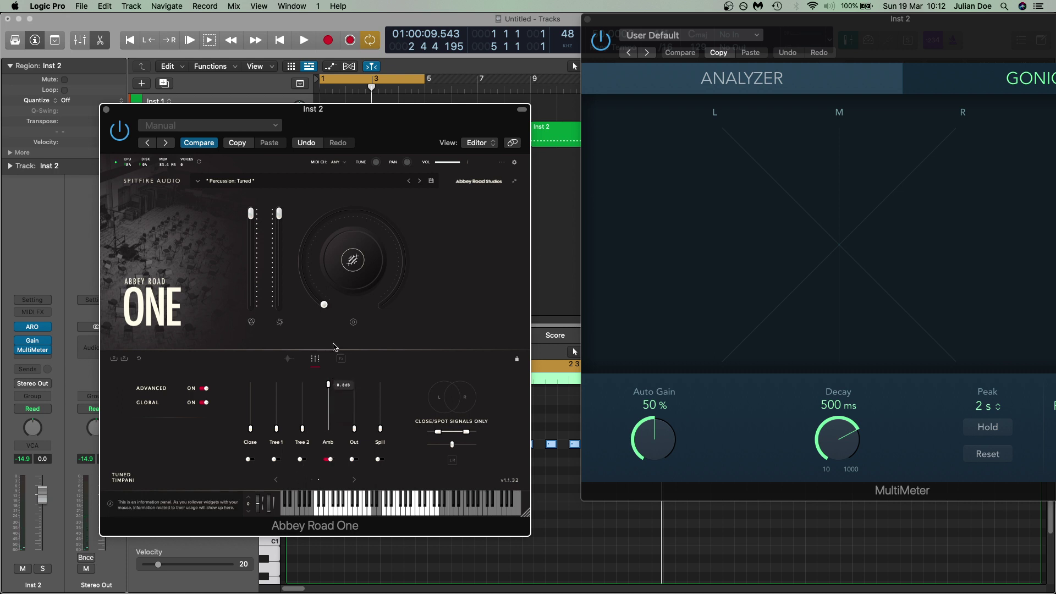
key(space)
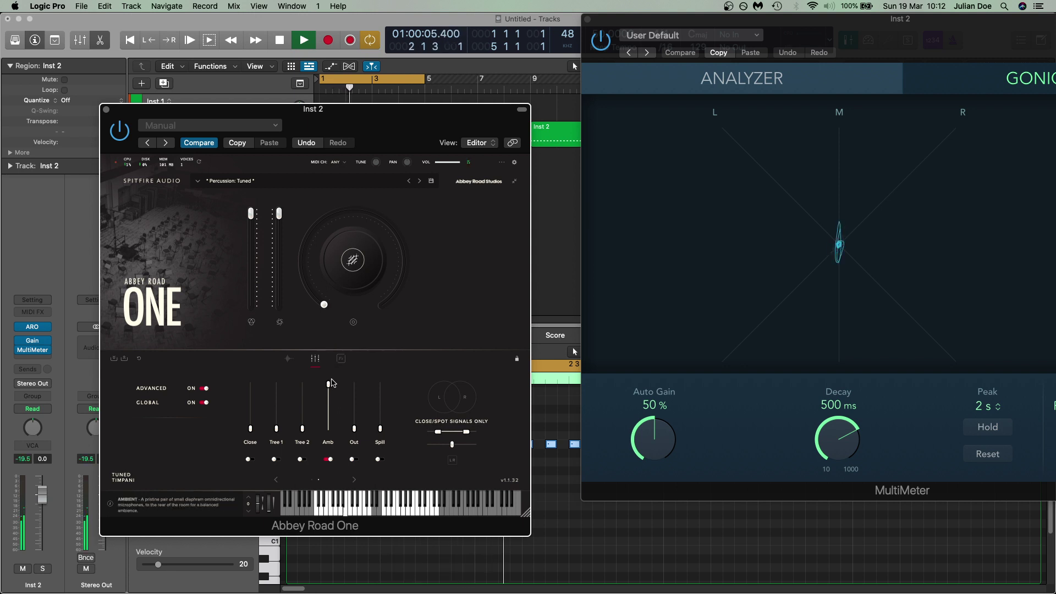
Step: Stop playback, switch the timpani signal from Amb to Out at 0.0 dB, and replay the loop on the goniometer
mouse_move(330, 383)
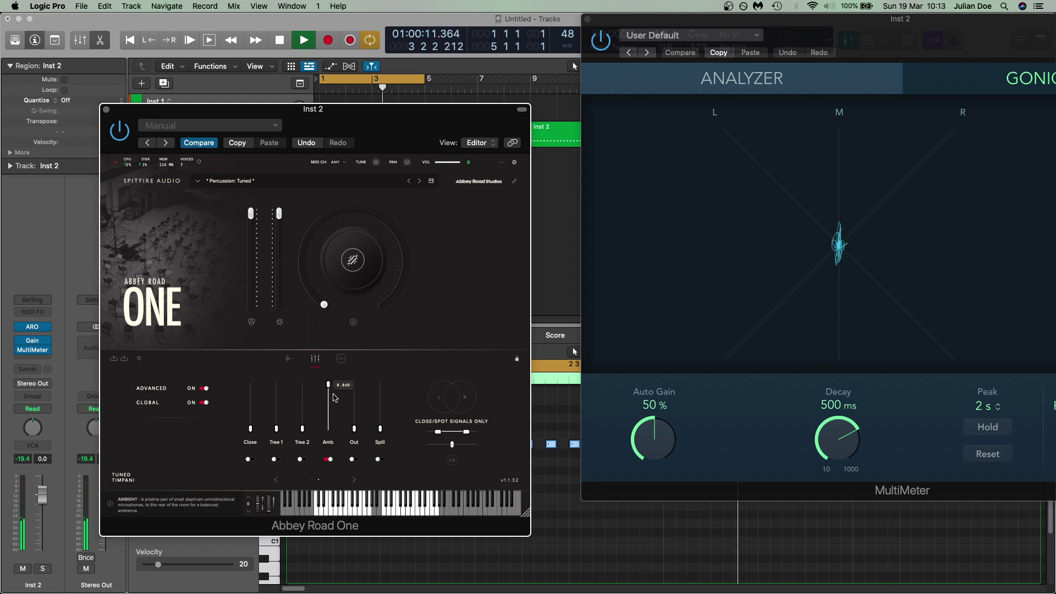
key(space)
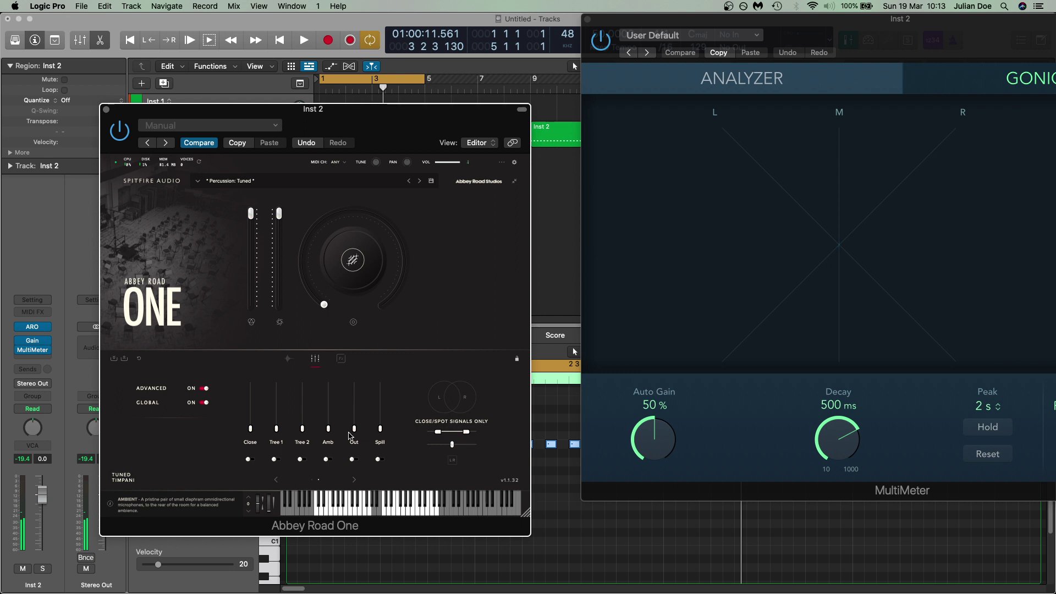
drag(350, 436, 379, 373)
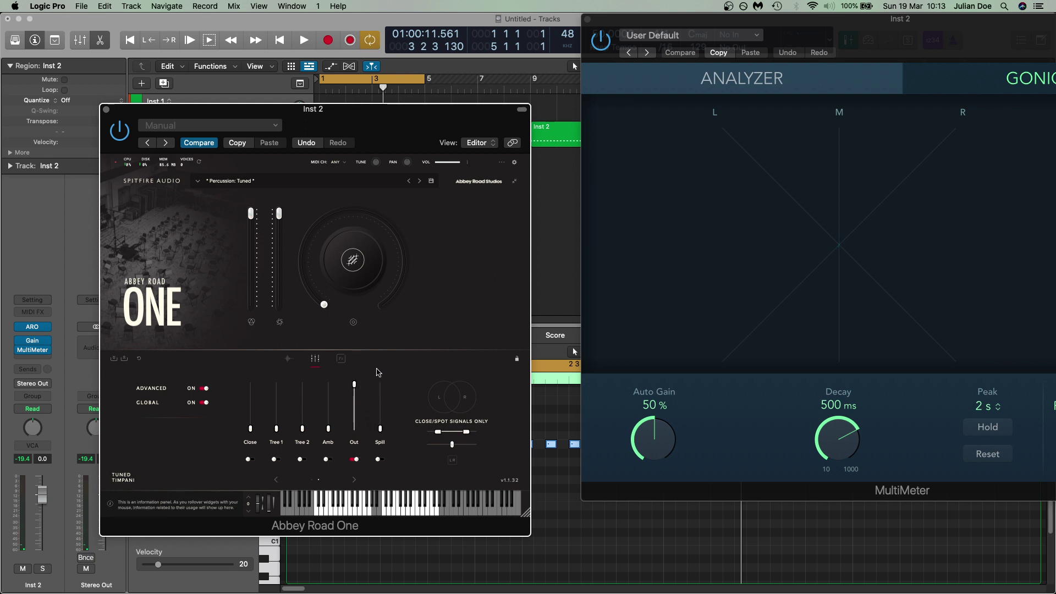
key(space)
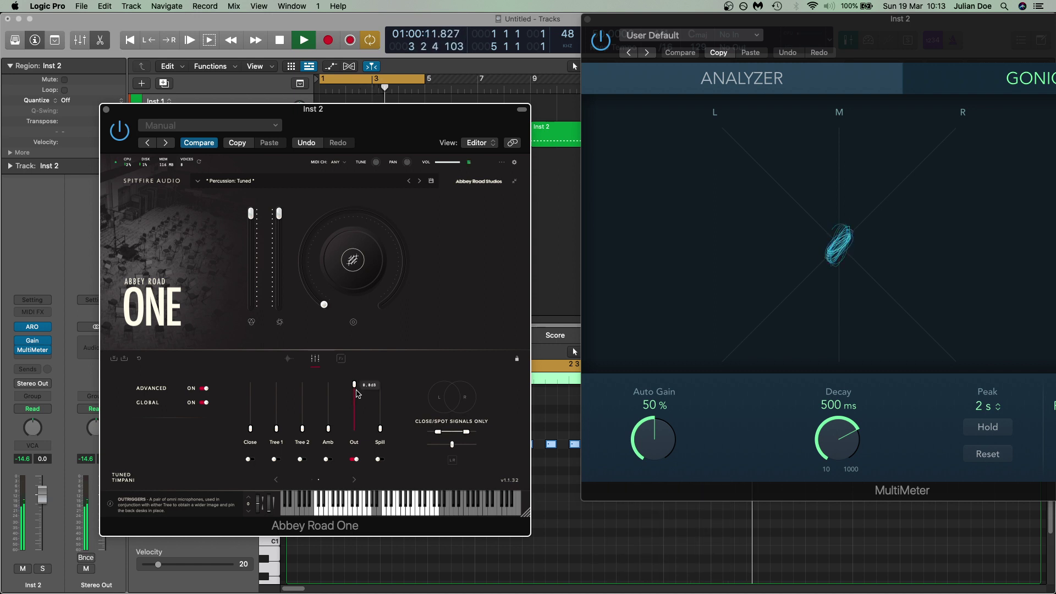
Step: Stop playback, switch the timpani signal from Out to Spill, and replay the loop on the goniometer
key(space)
drag(353, 385, 379, 328)
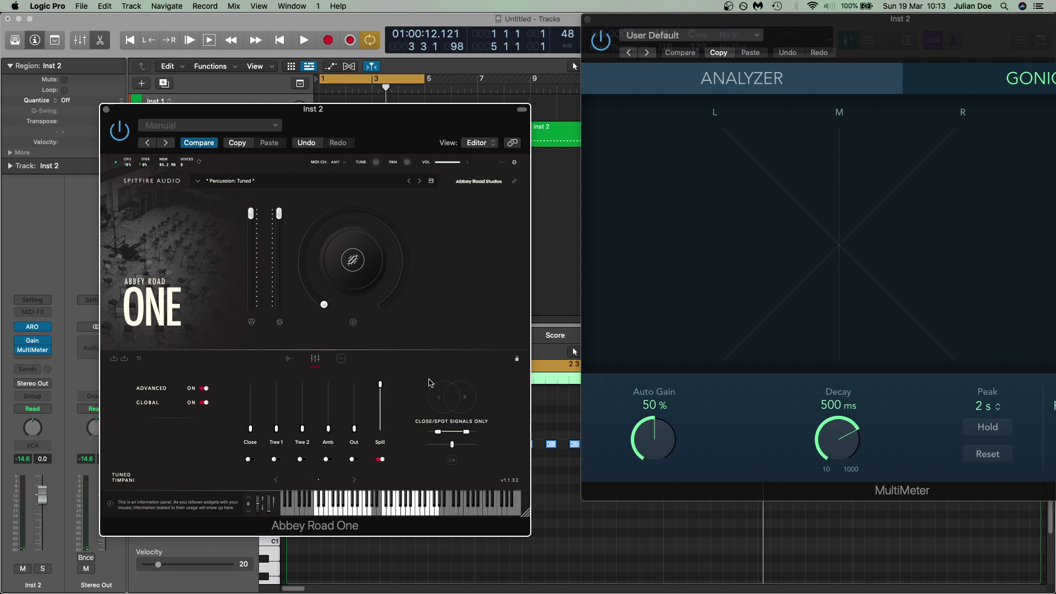
key(space)
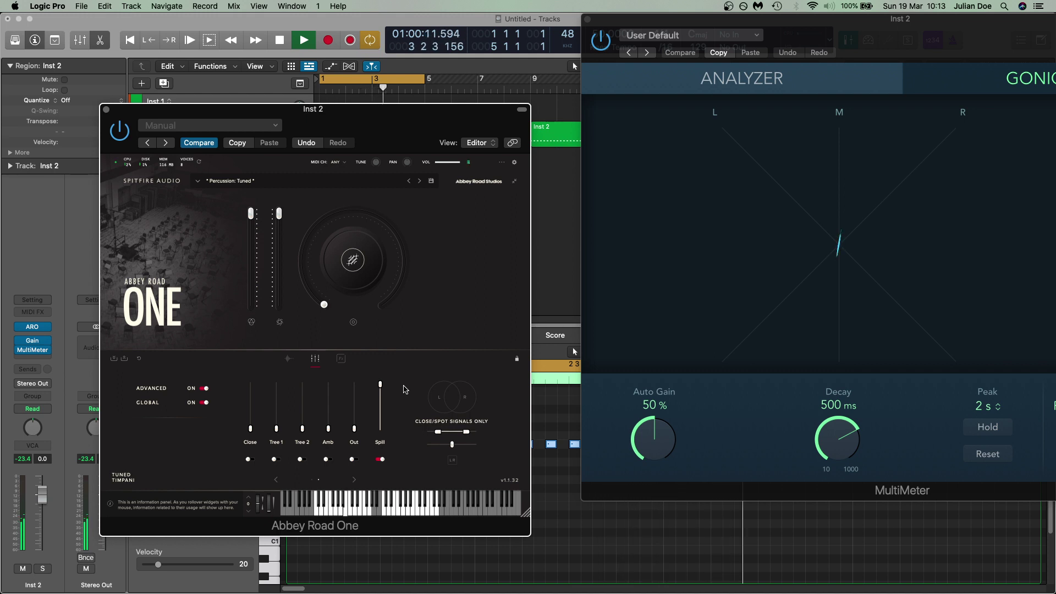
Step: Switch the timpani signal from Spill back to Mix 1, replay the loop, and close the Abbey Road One window
mouse_move(379, 388)
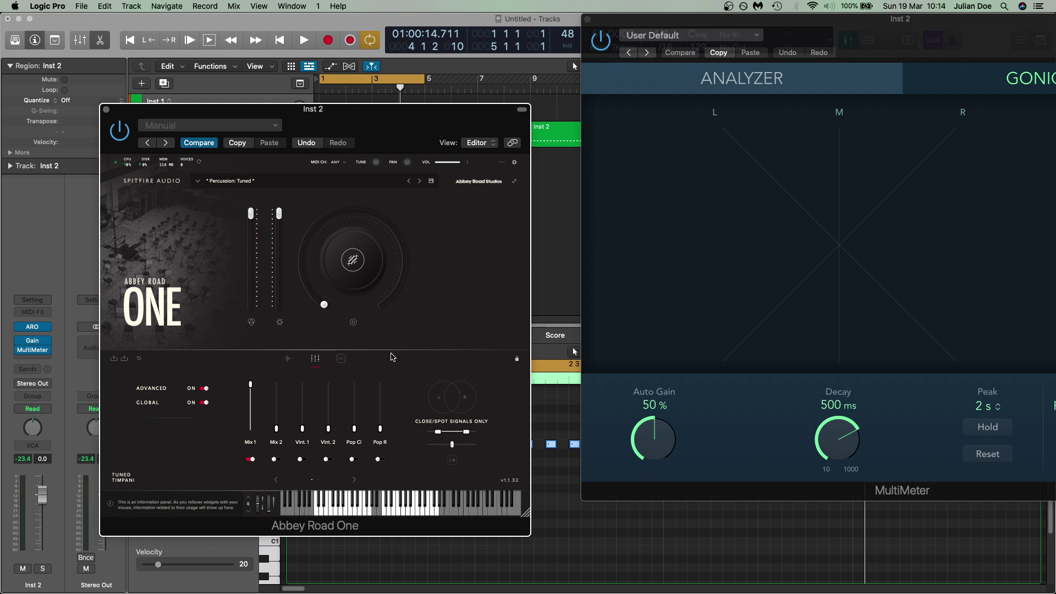
key(space)
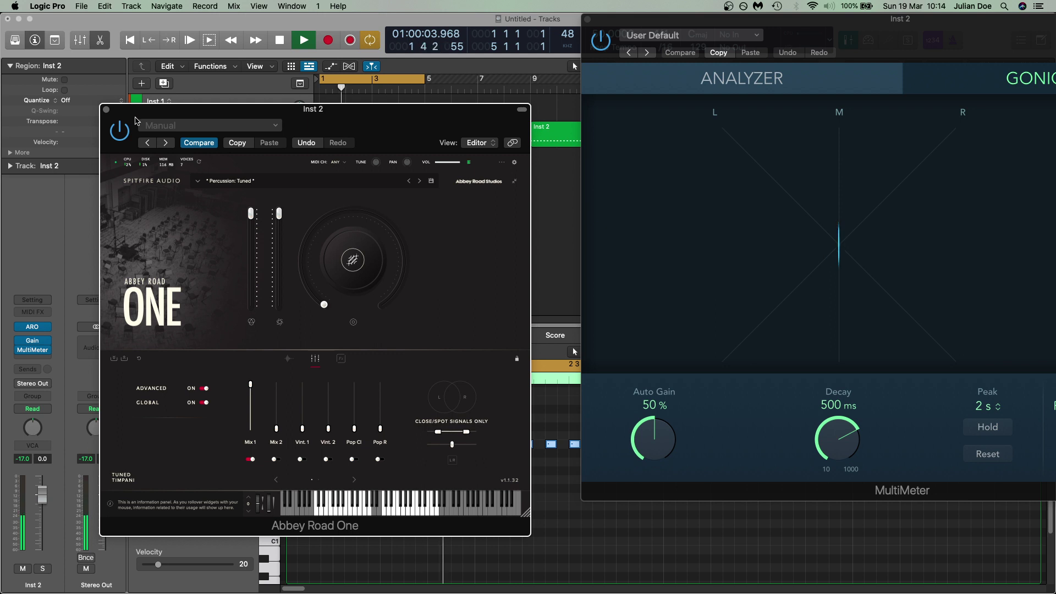
click(107, 110)
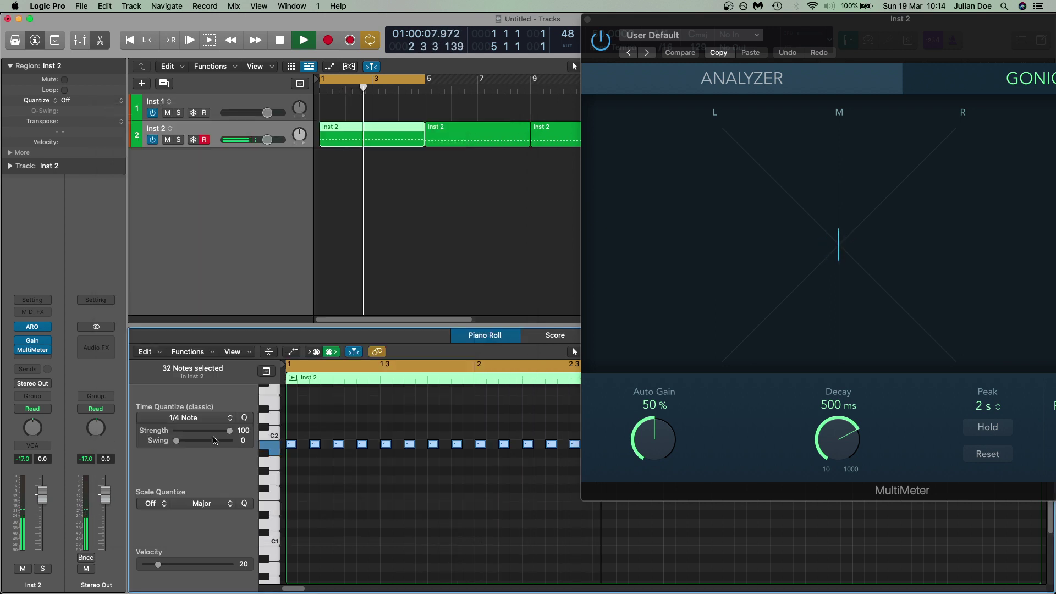
Step: Set the selected notes' velocity to 38 and reduce the Inst 2 Gain plug-in to +11.9 dB
drag(160, 566, 170, 568)
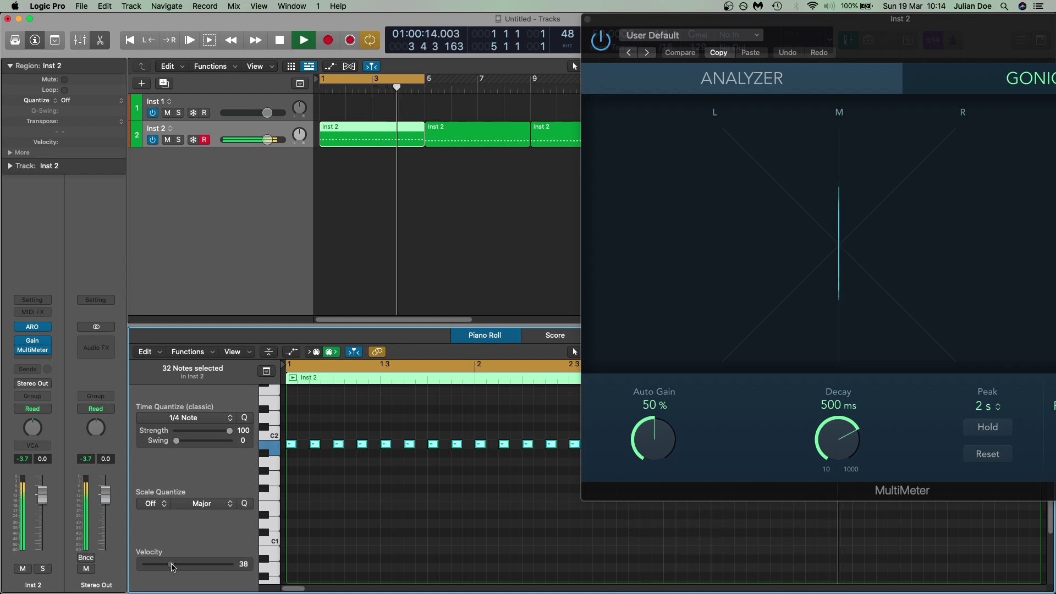
click(35, 344)
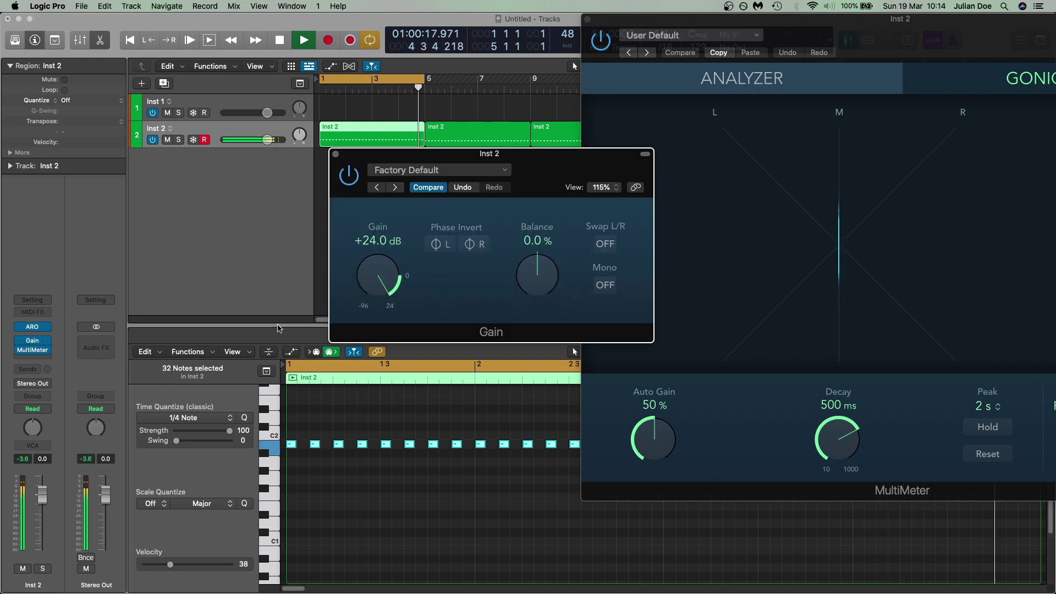
drag(367, 291, 366, 304)
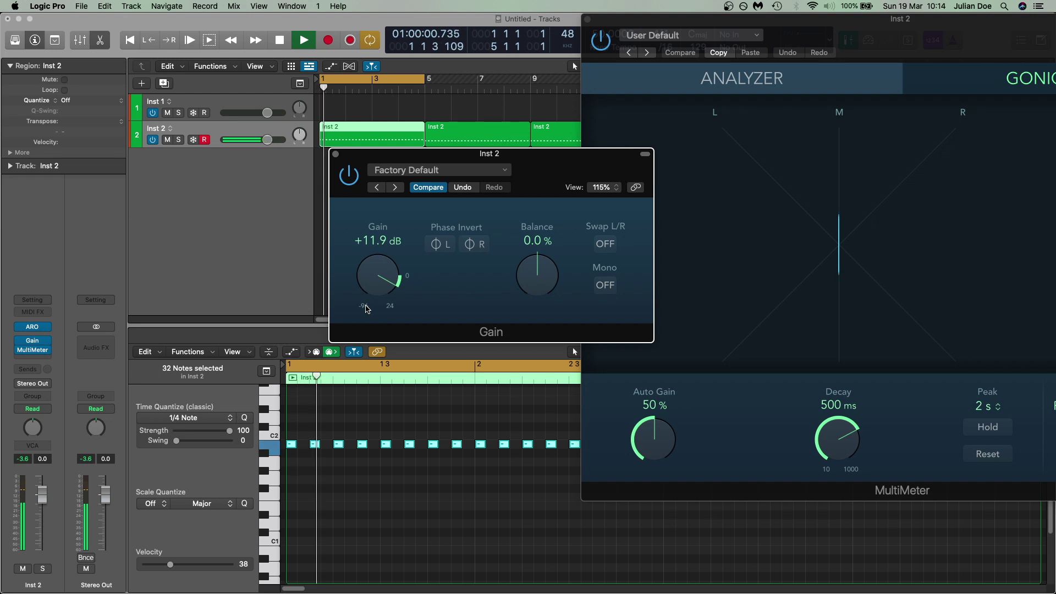
click(335, 155)
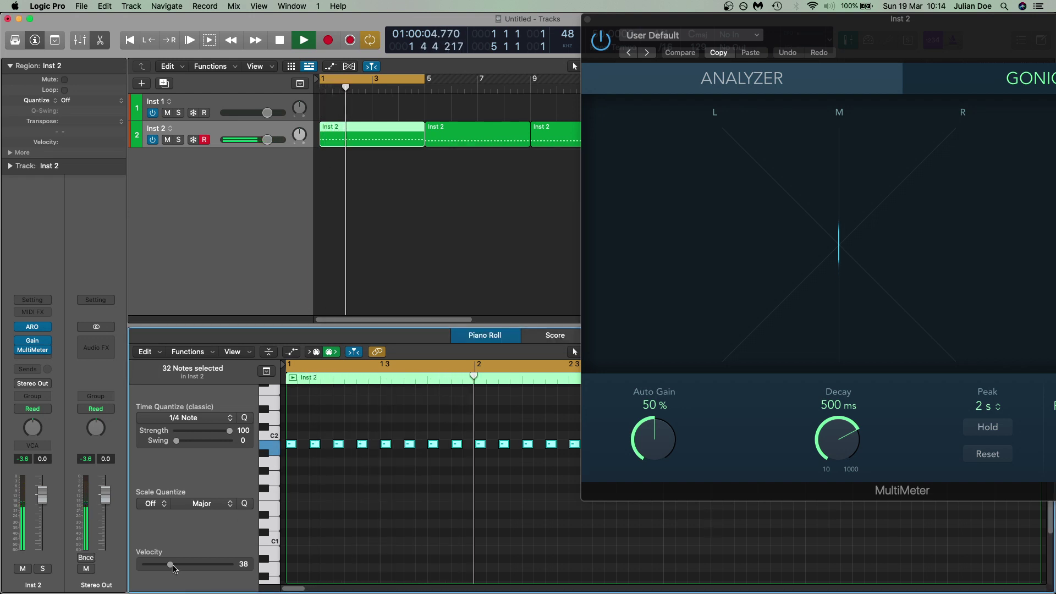
Step: With the loop playing, compare the selected notes at velocities 62, 59, 60 and 66 on the goniometer, ending at 80
drag(170, 565, 189, 568)
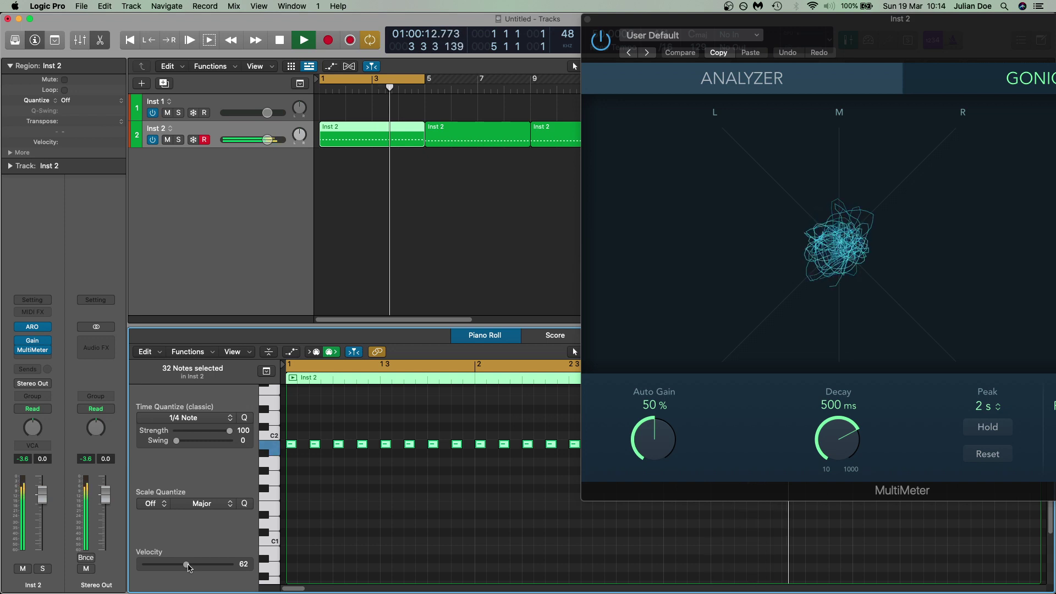
drag(189, 568, 187, 568)
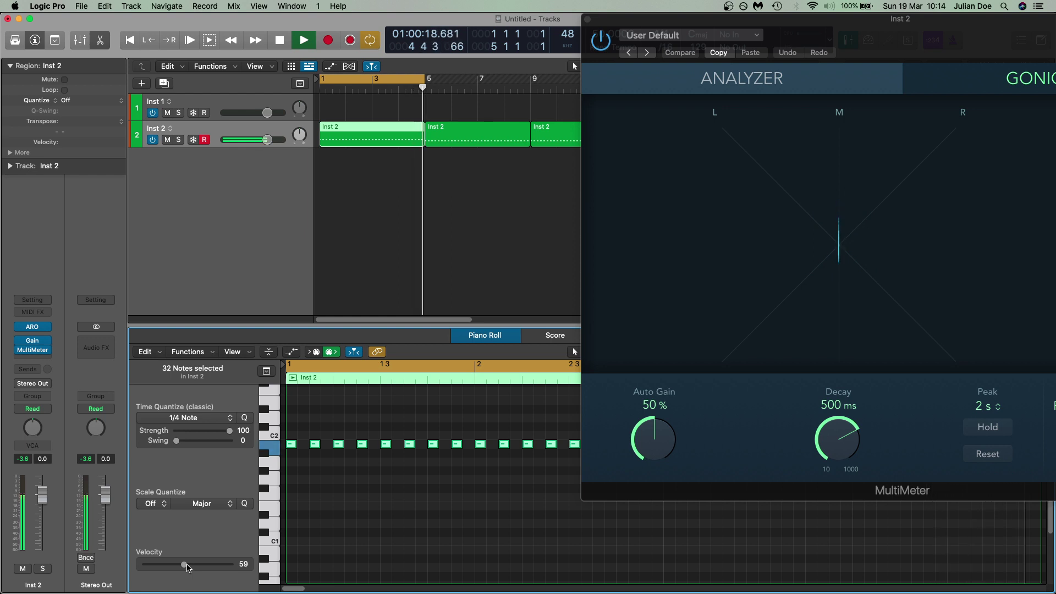
drag(187, 568, 191, 568)
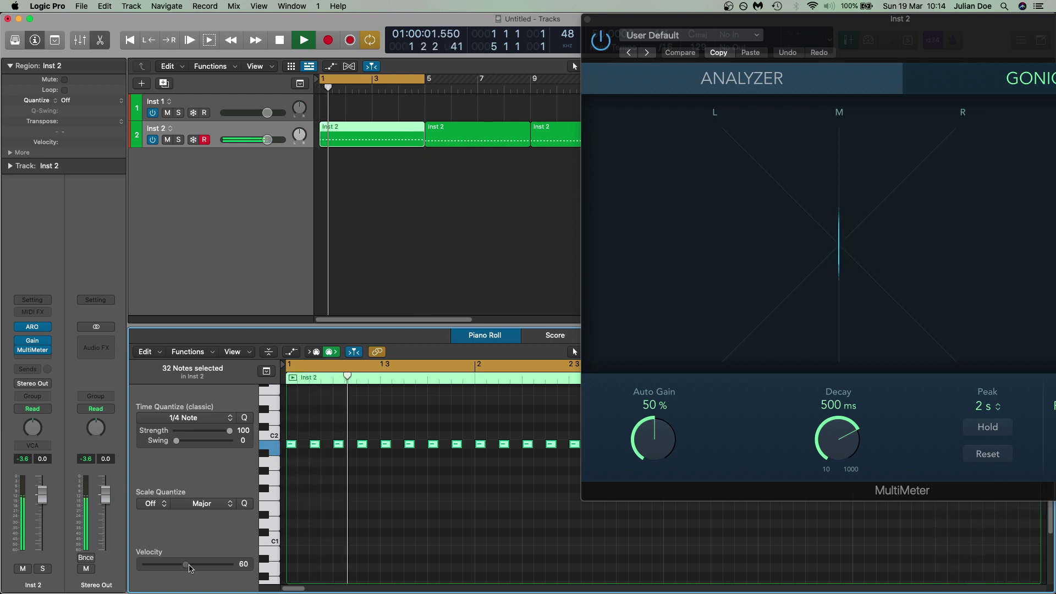
click(189, 565)
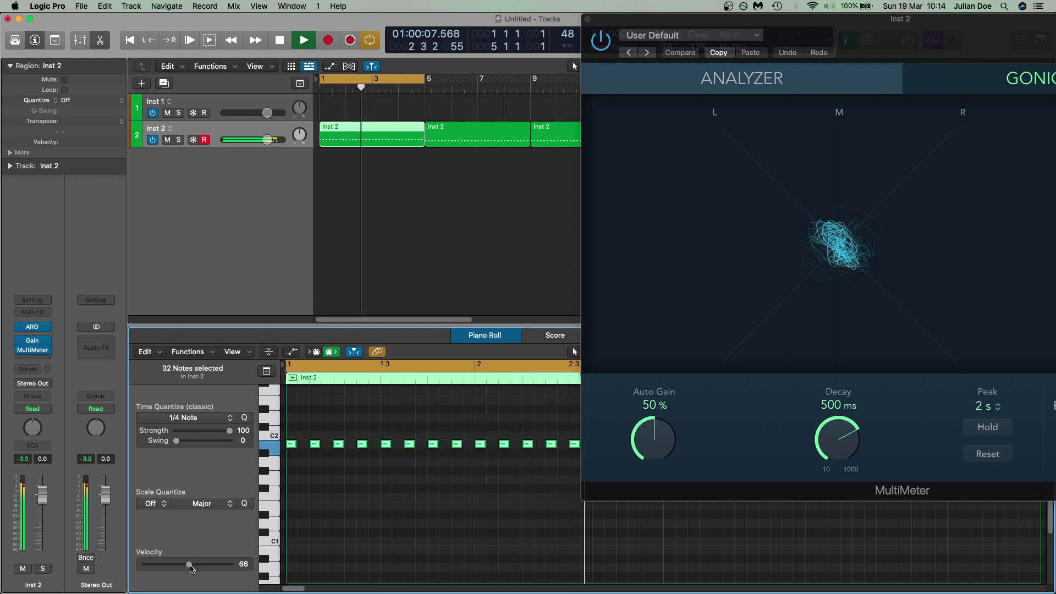
drag(191, 569, 200, 570)
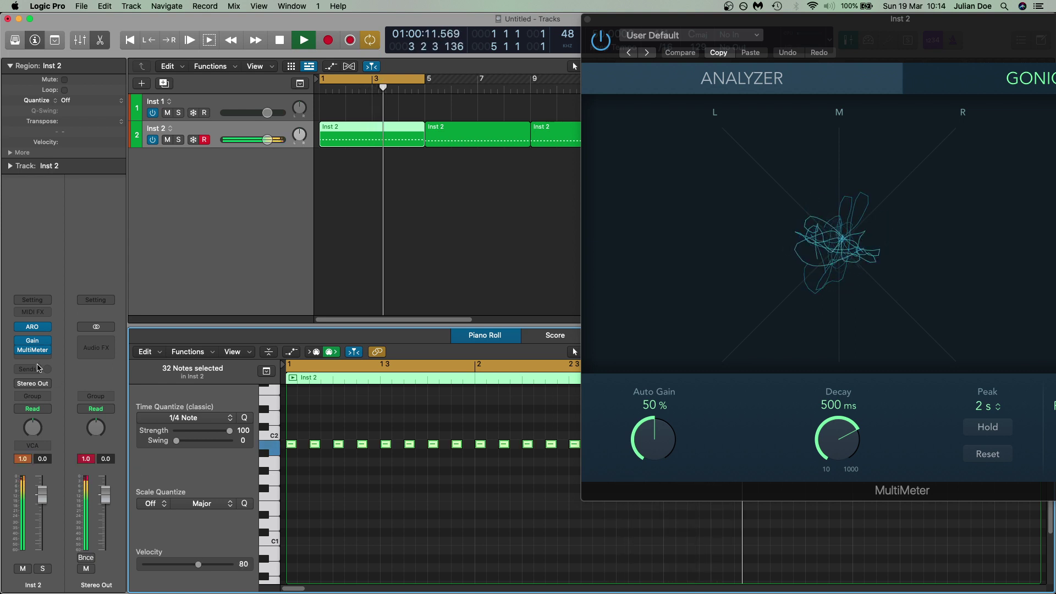
Step: Bypass the Inst 2 Gain plug-in and lower the selected notes' velocity to 60
mouse_move(20, 343)
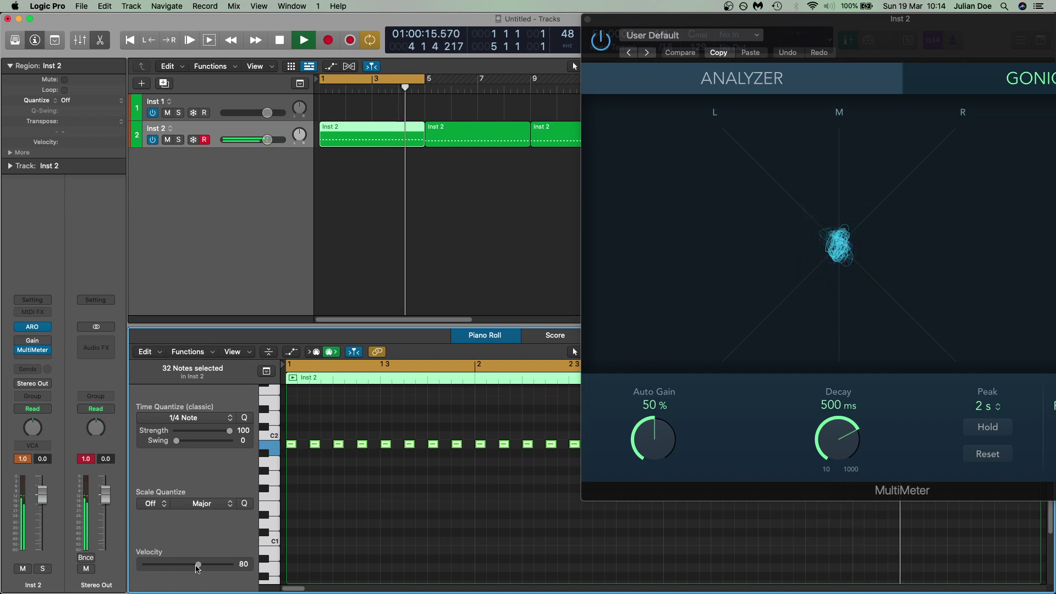
mouse_move(200, 569)
mouse_down()
mouse_move(227, 570)
mouse_move(173, 561)
mouse_move(187, 558)
mouse_up()
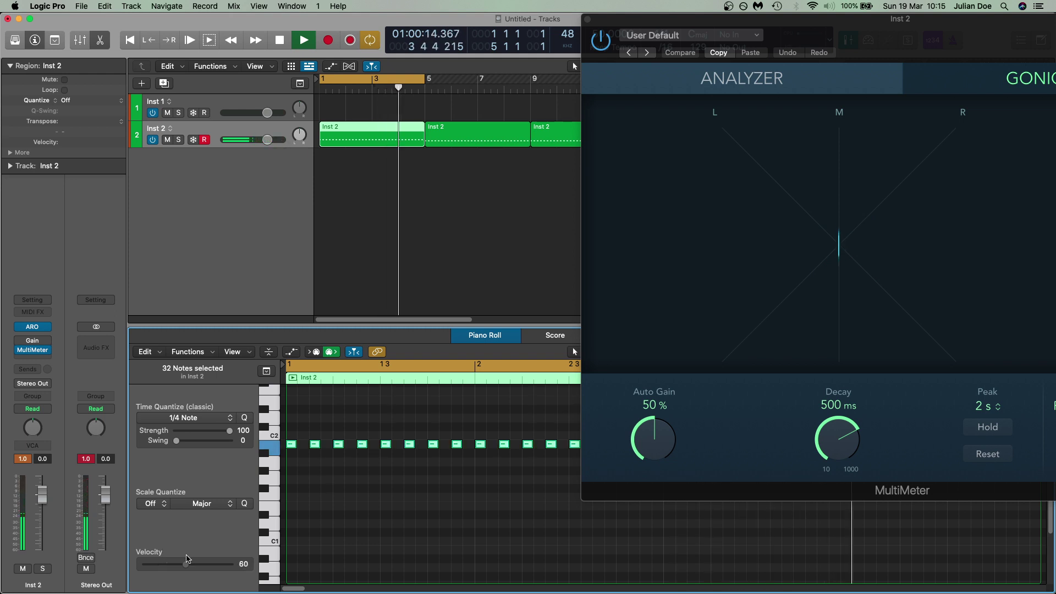
Step: Switch the timpani signal from Mix 1 to Mix 2 in Abbey Road One and compare velocities 62 and 58 on the goniometer
click(33, 329)
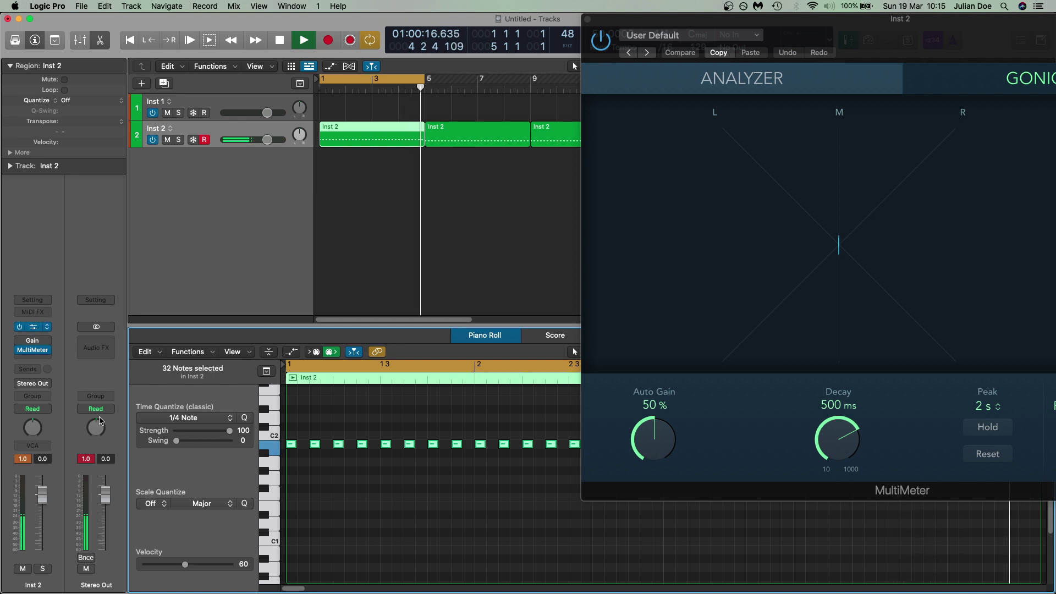
click(33, 328)
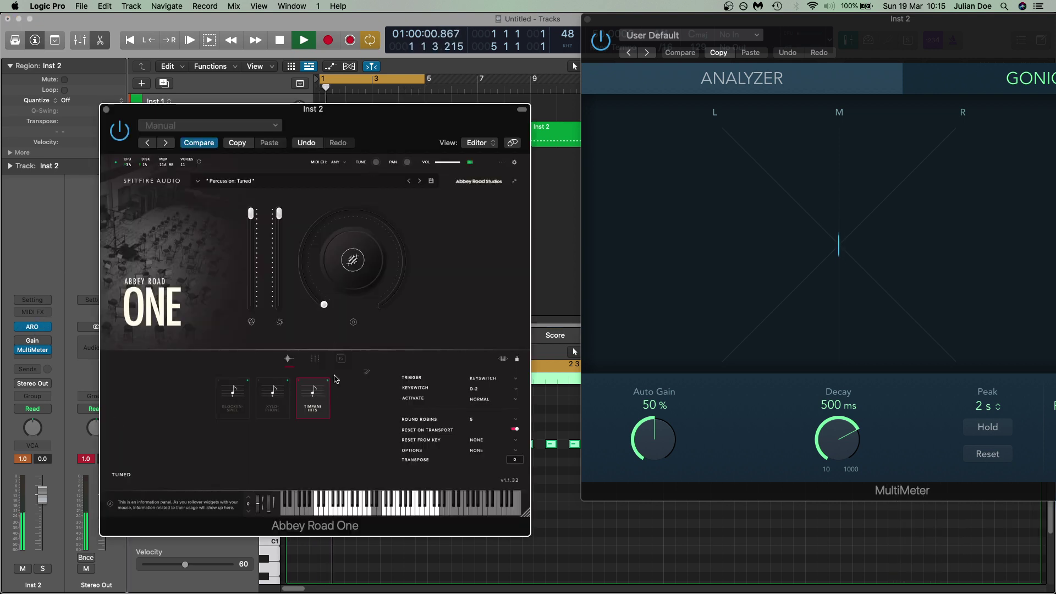
click(314, 359)
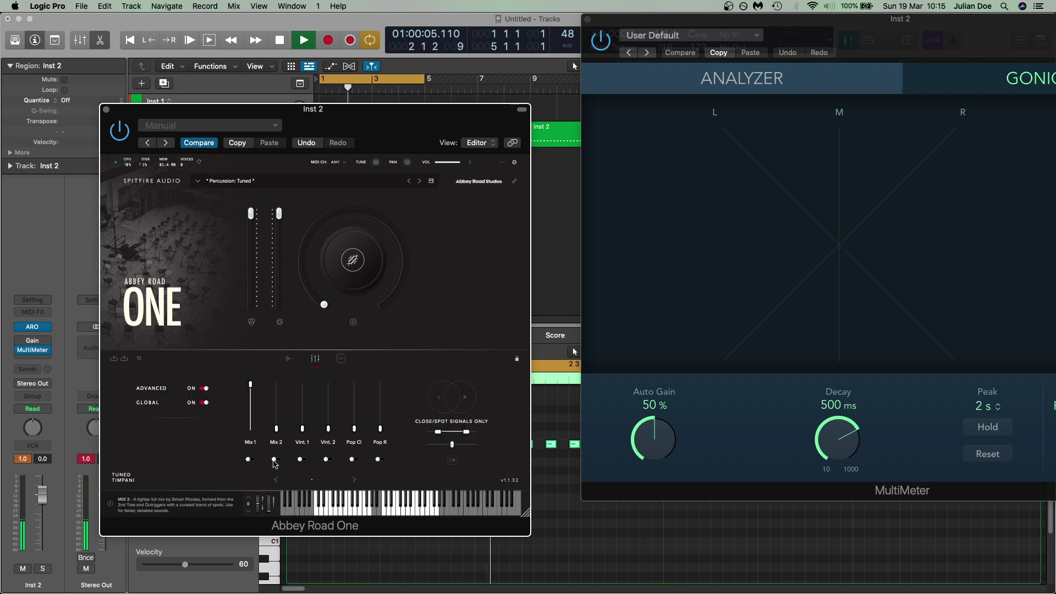
drag(277, 429, 277, 384)
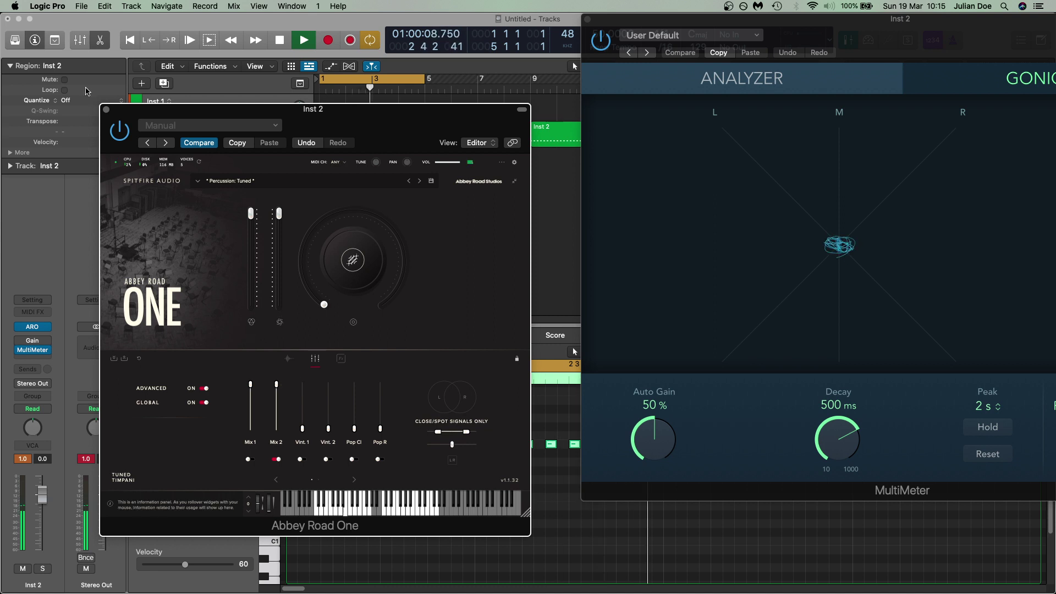
click(107, 110)
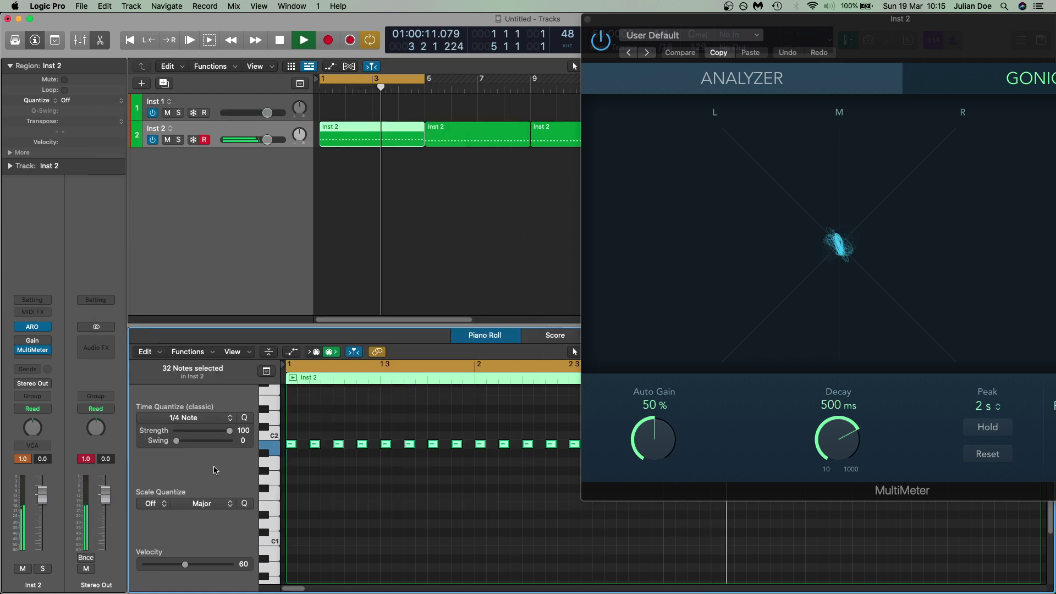
mouse_move(185, 565)
mouse_down()
mouse_move(207, 574)
mouse_move(187, 571)
mouse_up()
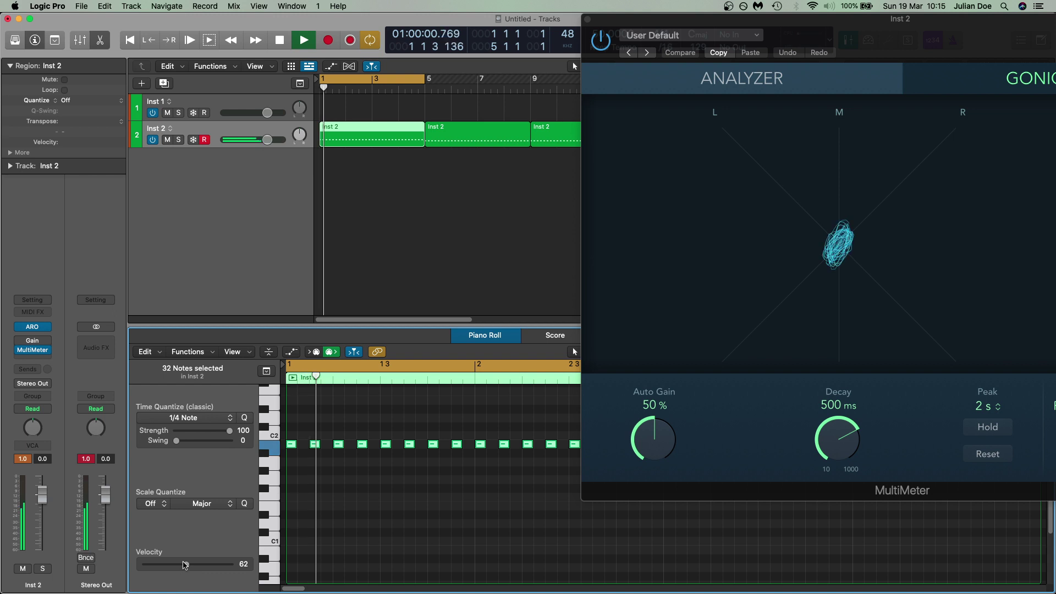
drag(186, 565, 177, 575)
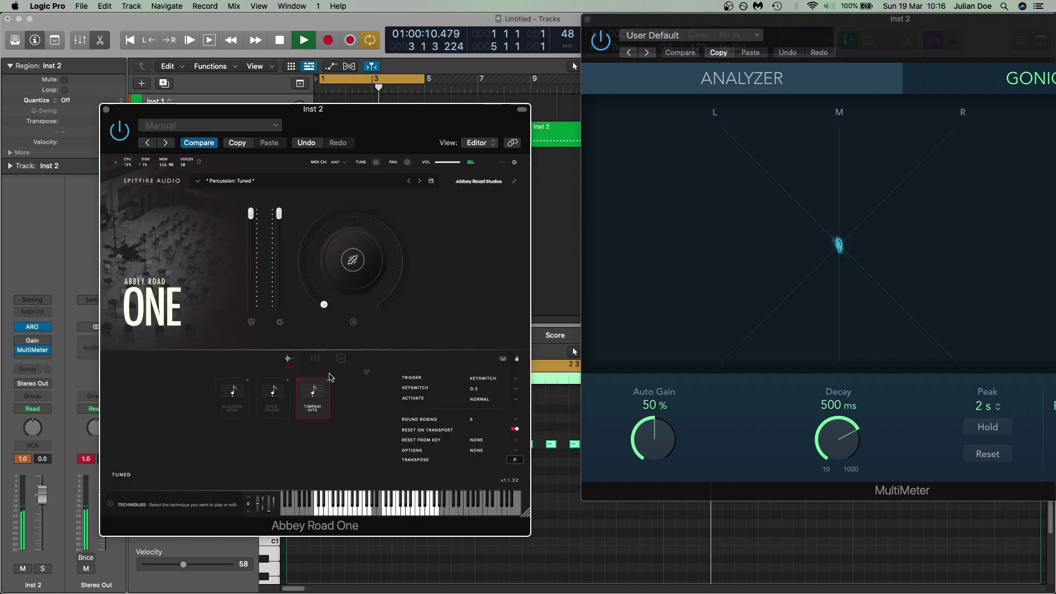
Step: Switch the timpani signal from Mix 2 to Pop R, stop playback, and close the Abbey Road One window
click(311, 362)
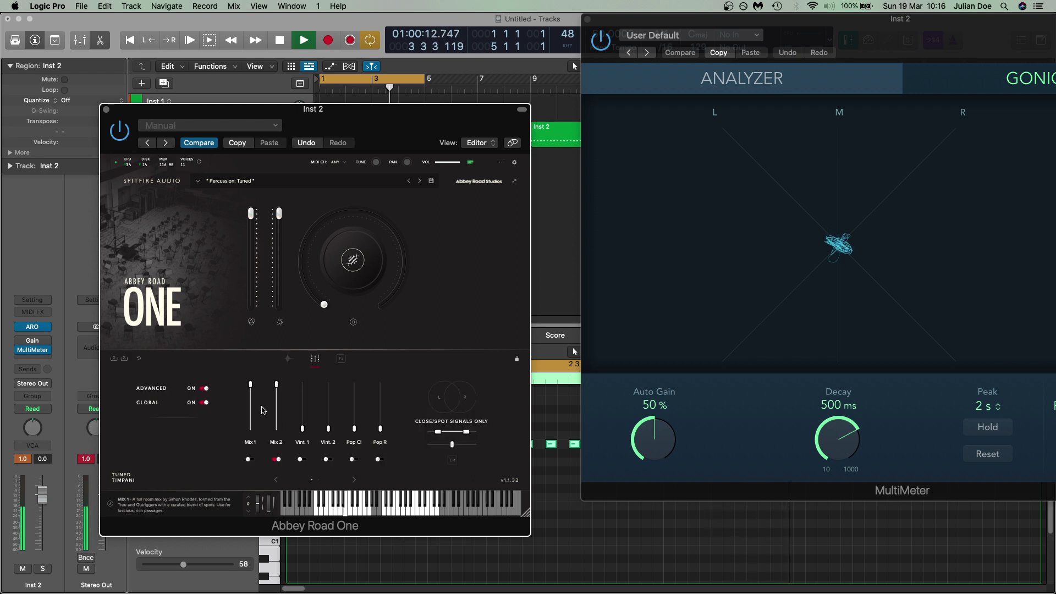
key(space)
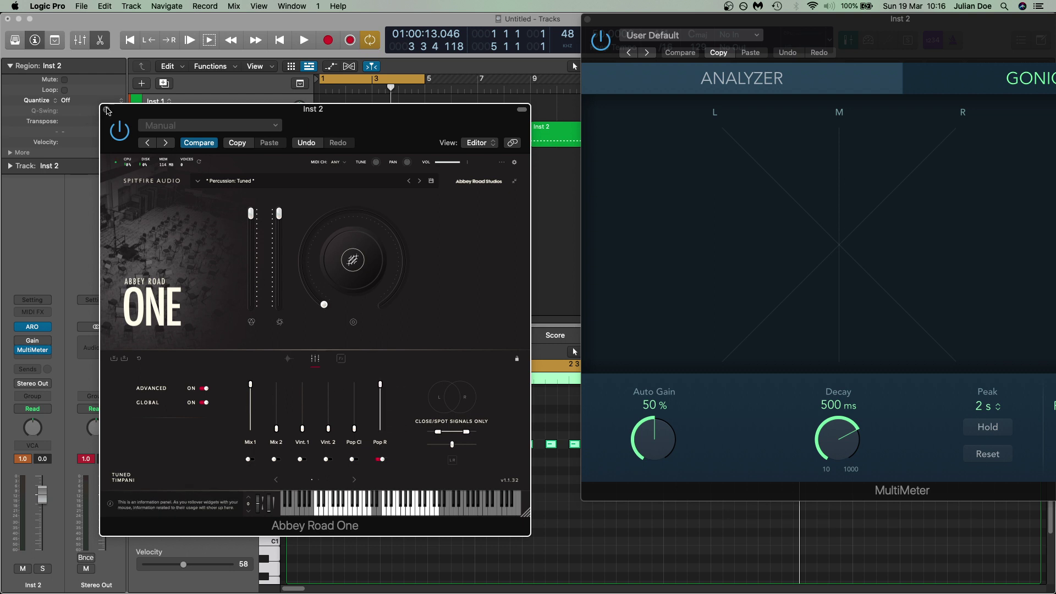
click(107, 110)
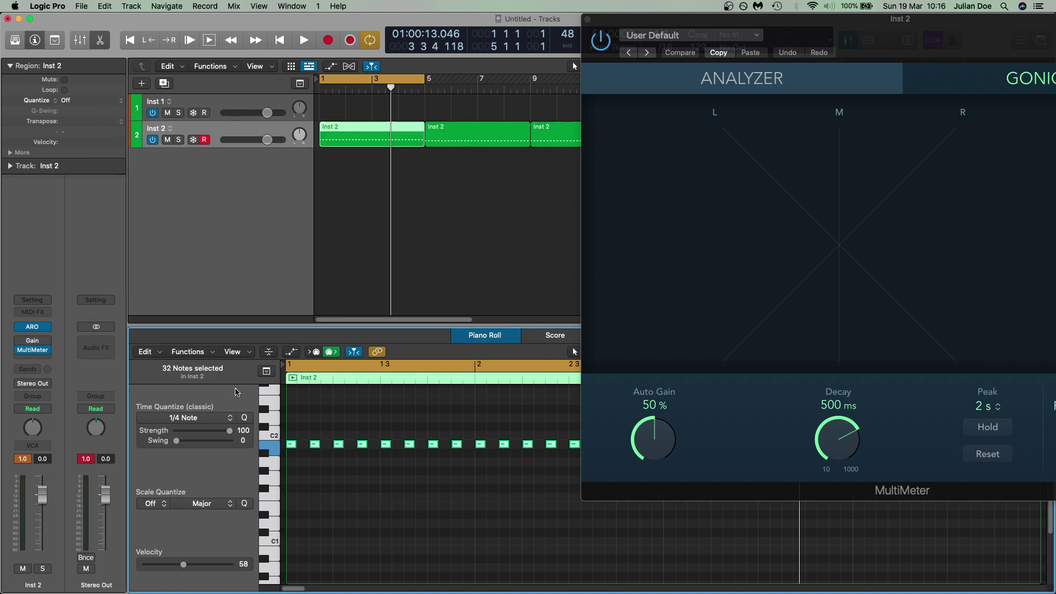
Step: Replay the loop with the Gain plug-in re-enabled, compare velocities 64 and 59 on the goniometer, and stop playback with velocity at 64
key(space)
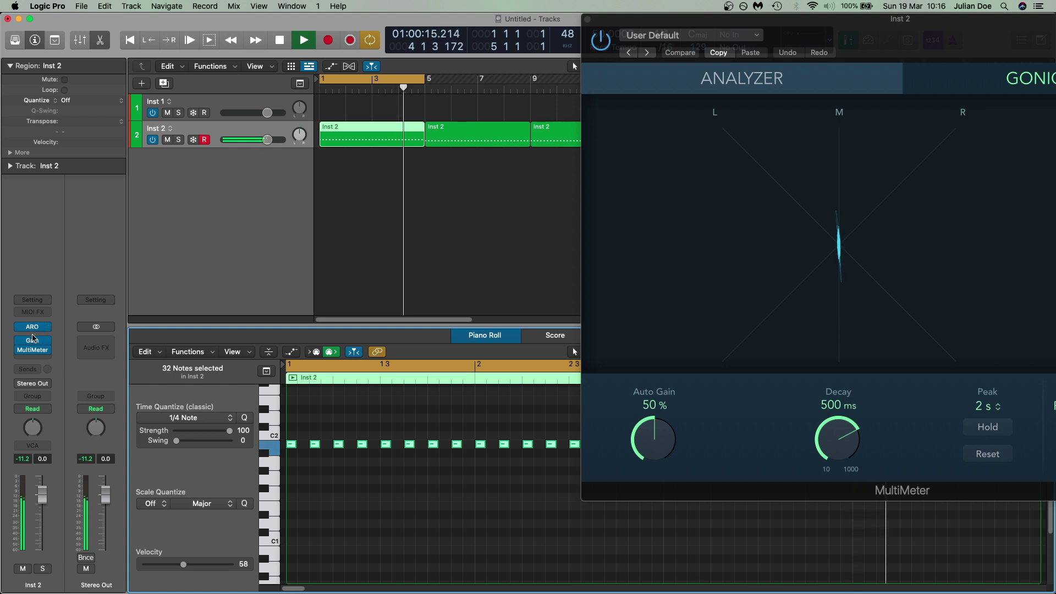
drag(185, 568, 190, 568)
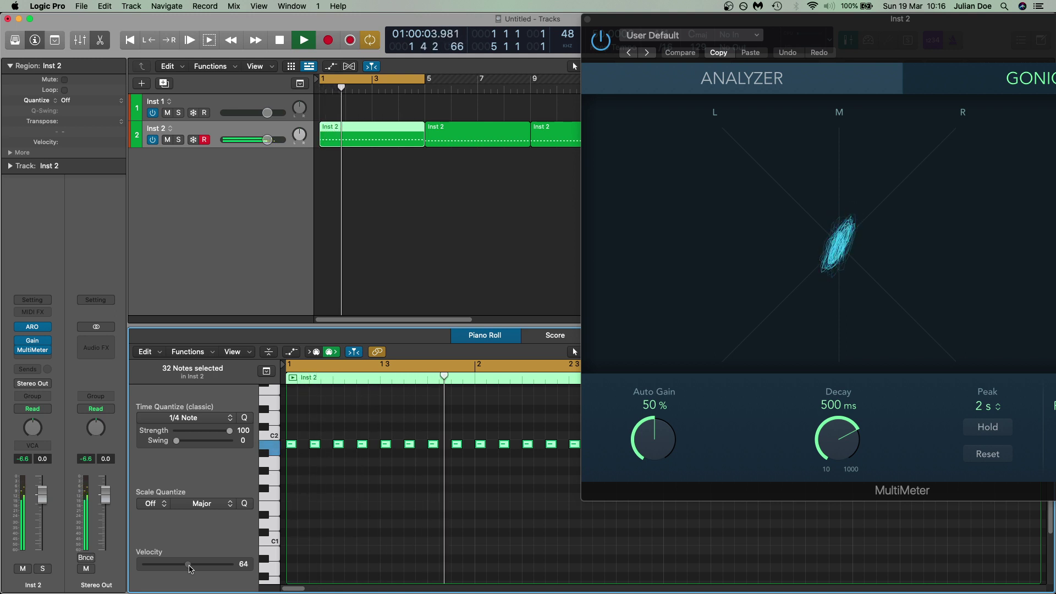
drag(190, 568, 187, 569)
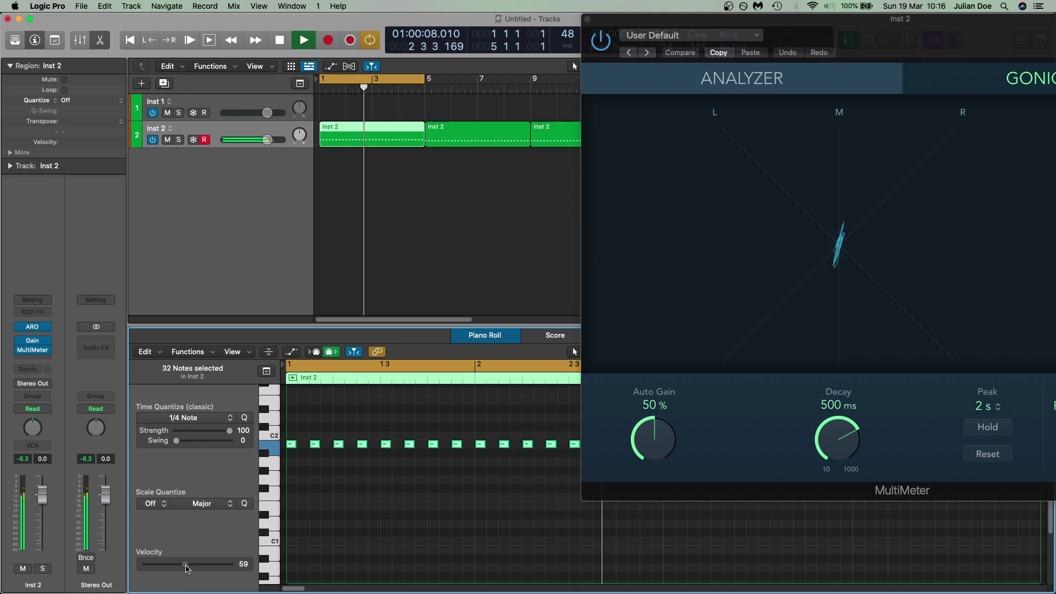
drag(187, 568, 190, 569)
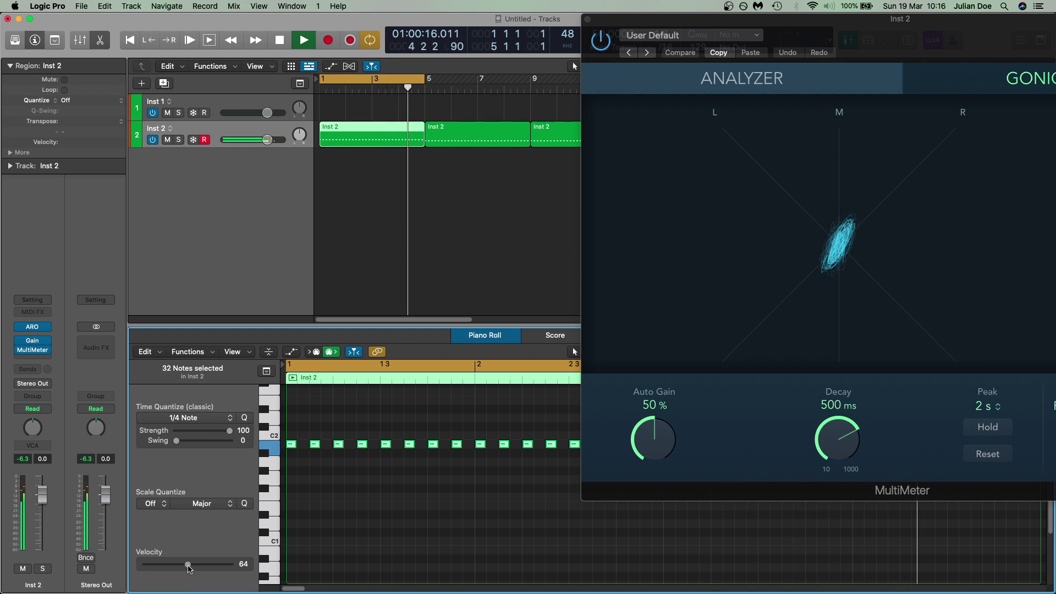
key(space)
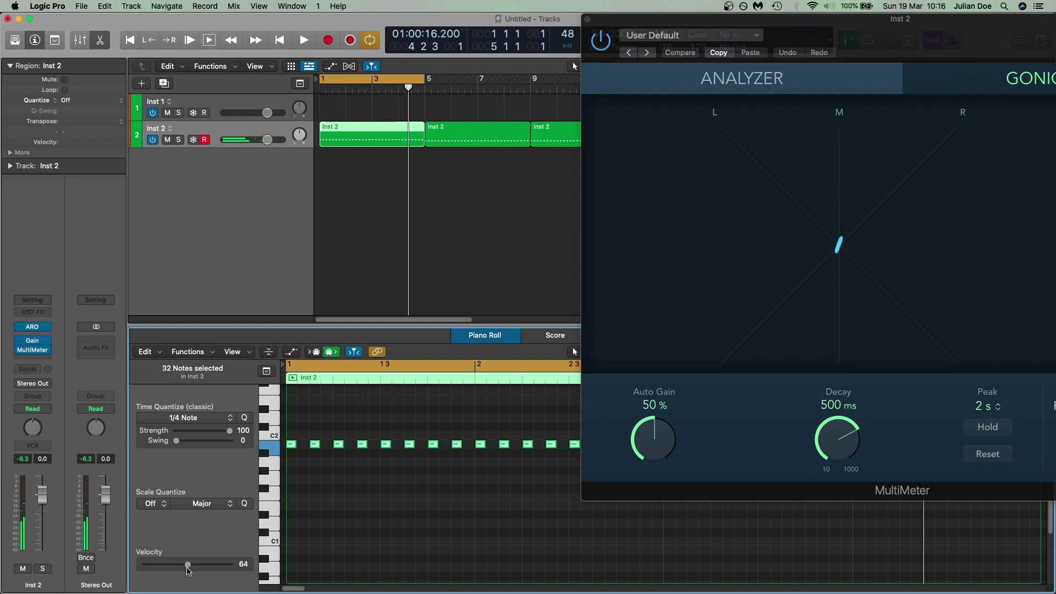